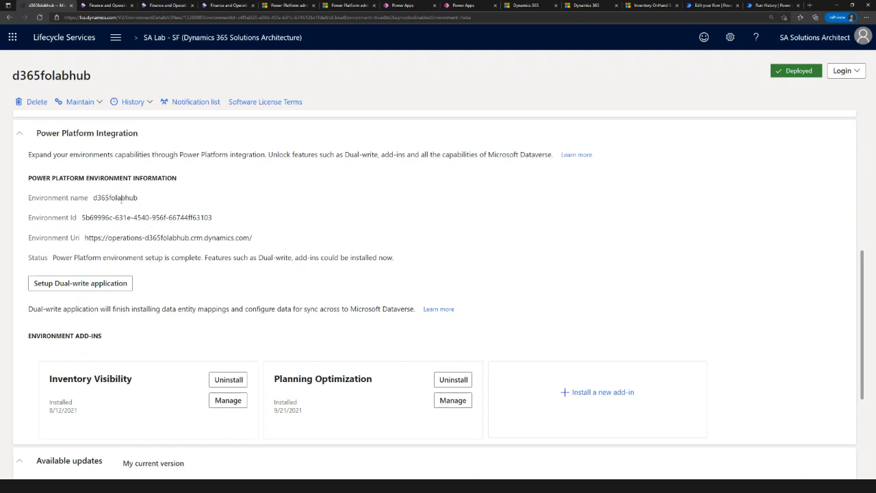
Compare the d365folabhub environment's details in the Power Platform admin center with its environment details and Power Platform integration in Lifecycle Services
click(276, 9)
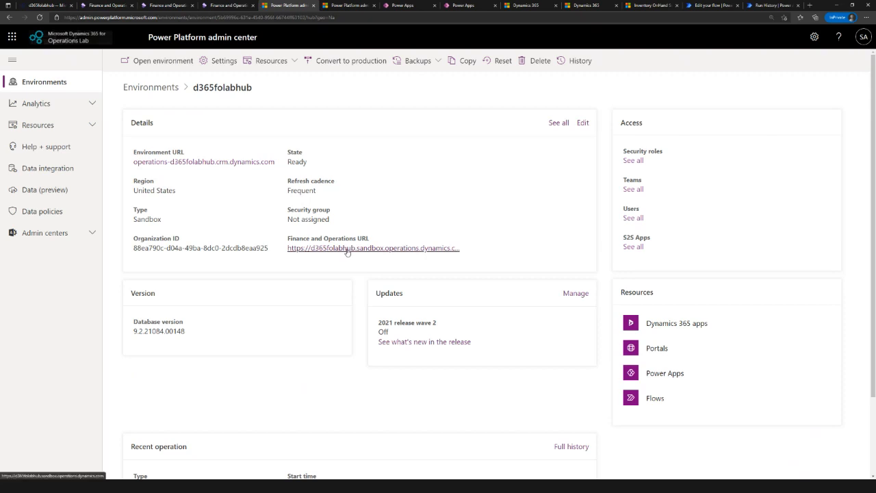
click(50, 8)
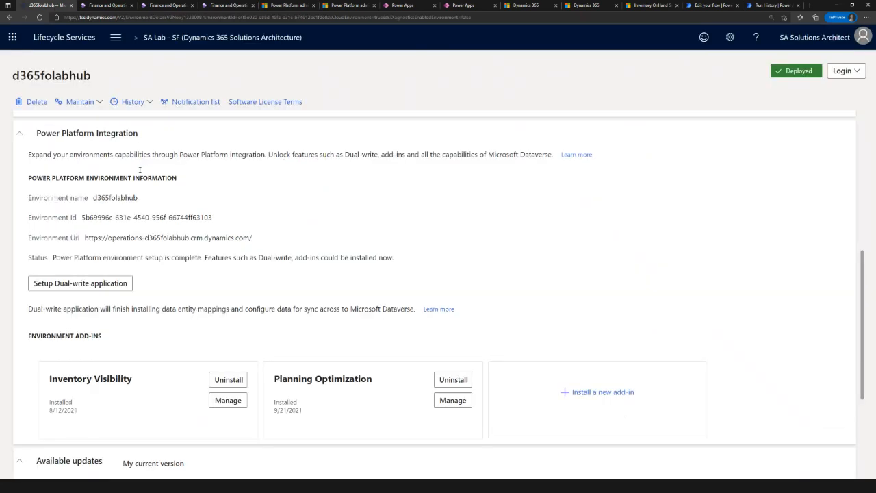
scroll(154, 230, up, 4)
scroll(154, 229, up, 2)
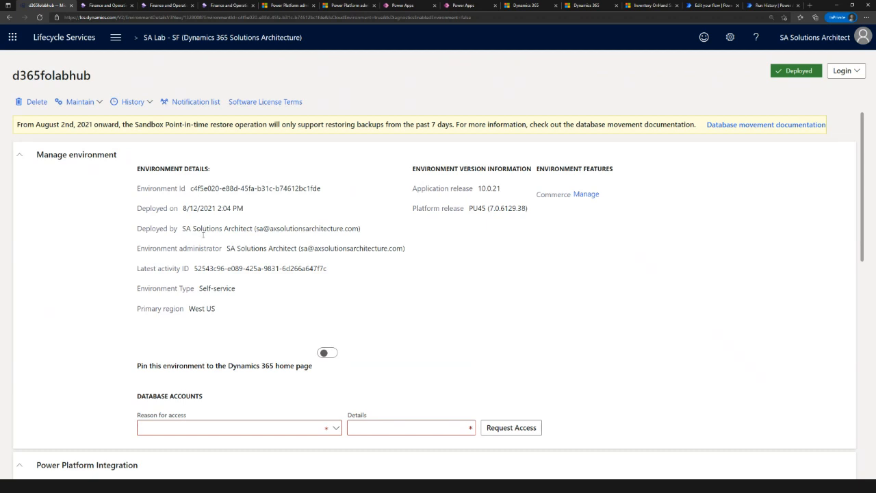
scroll(201, 248, down, 3)
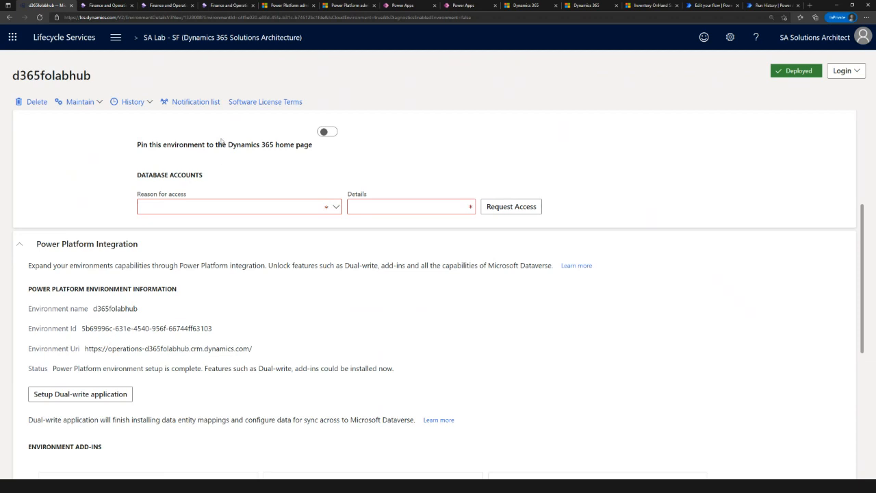
Review the d365folabhub environment's installed Dynamics 365 apps in the Power Platform admin center, and its solutions and apps in Power Apps
click(283, 7)
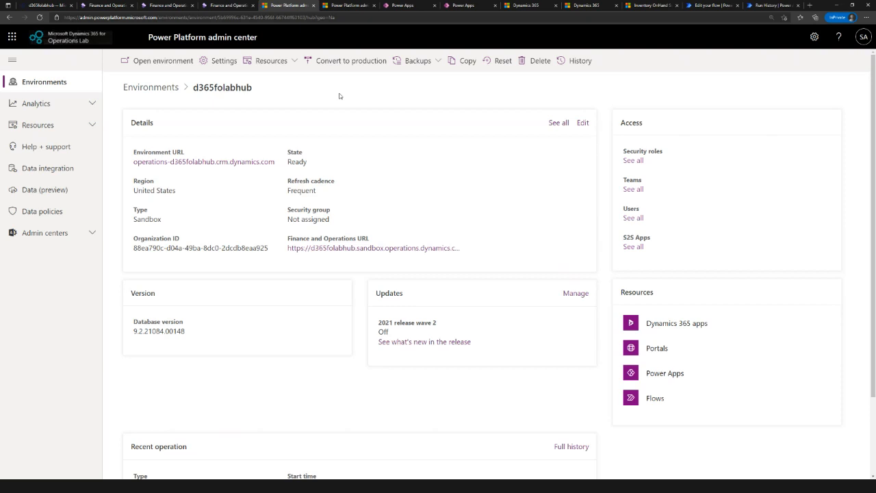
click(359, 6)
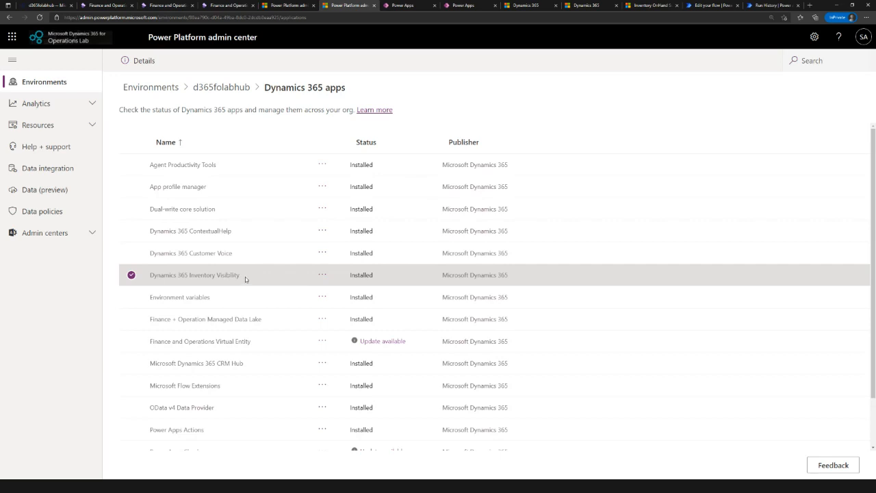
click(399, 8)
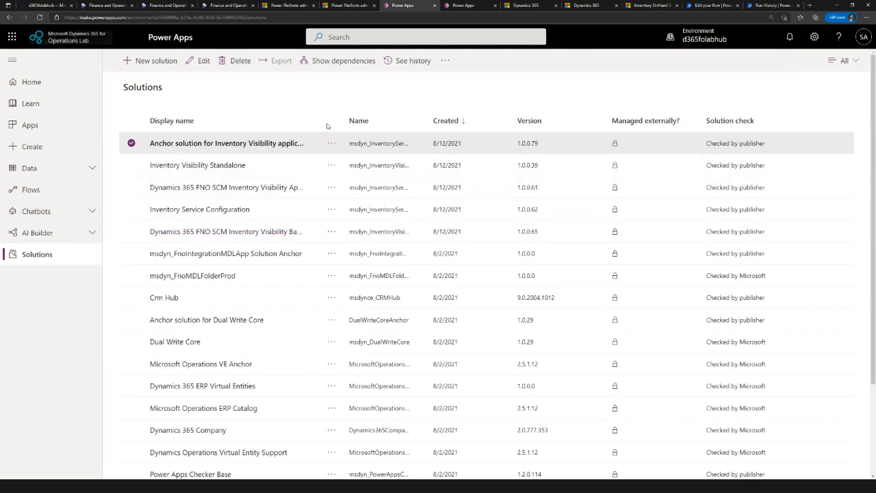
click(464, 5)
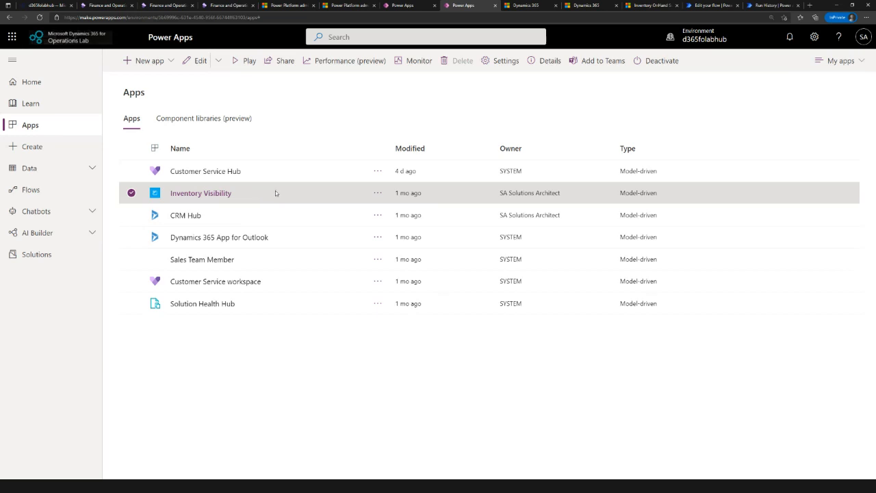
Check the environment add-ins in Lifecycle Services, and bring up the product index hierarchy in the Inventory Visibility configuration
click(35, 7)
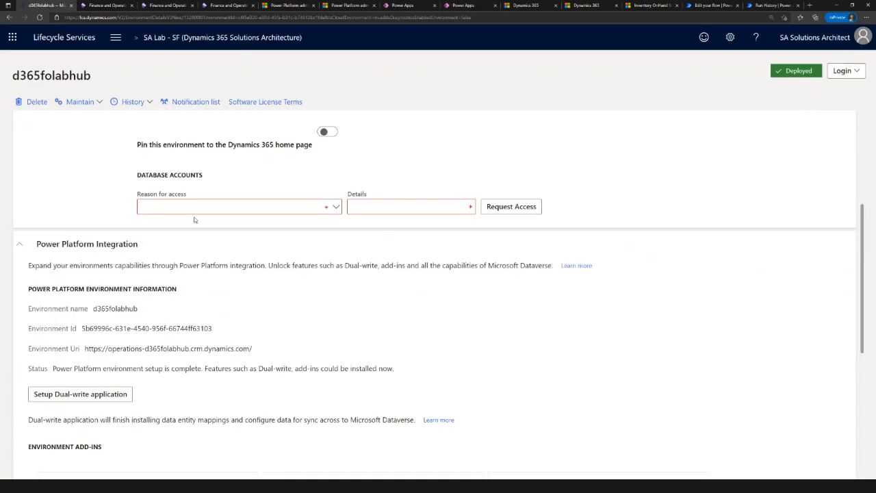
scroll(203, 286, down, 3)
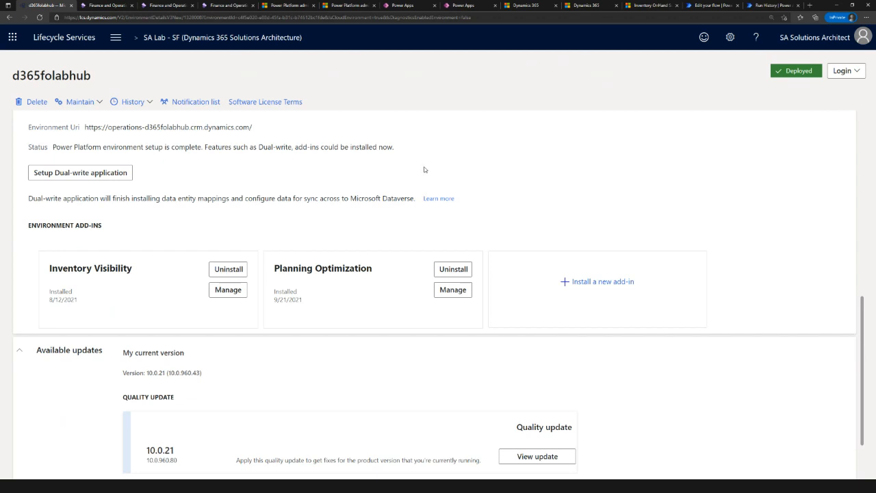
click(526, 5)
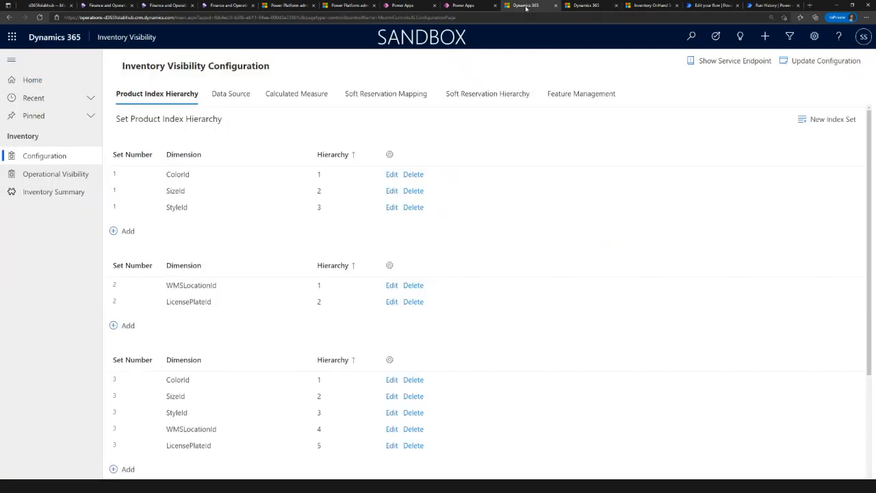
click(463, 5)
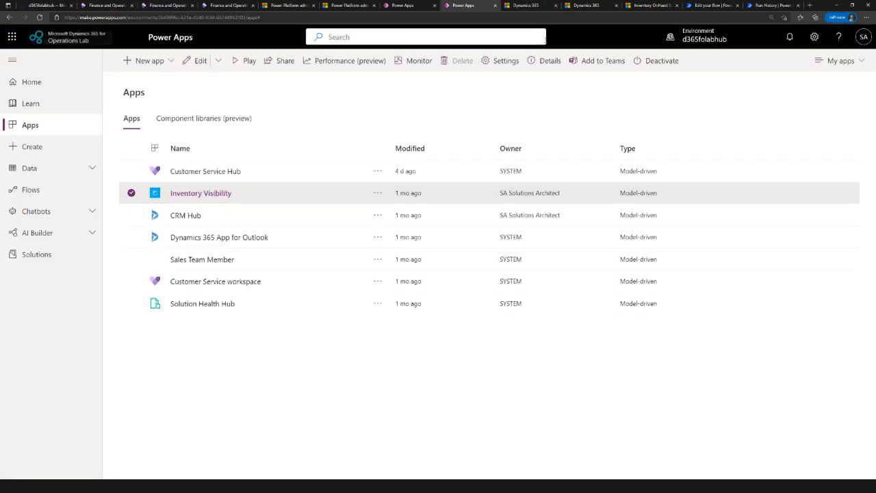
key(ctrl+Tab)
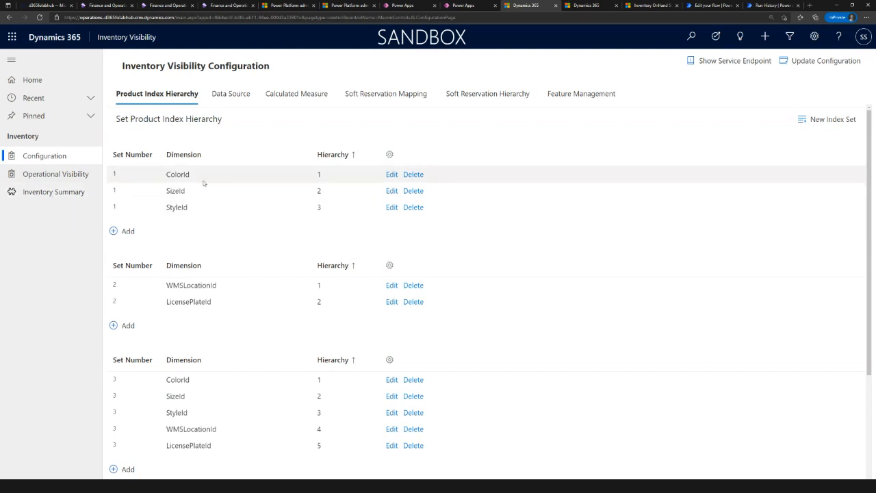
Examine the dimension mappings of the FNO data source, from the standard inventory dimensions through the custom dimensions
mouse_move(237, 122)
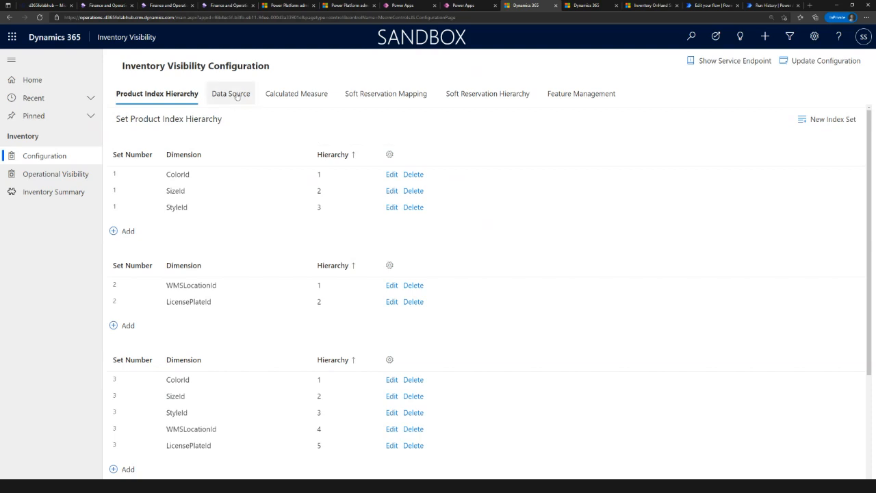
click(231, 94)
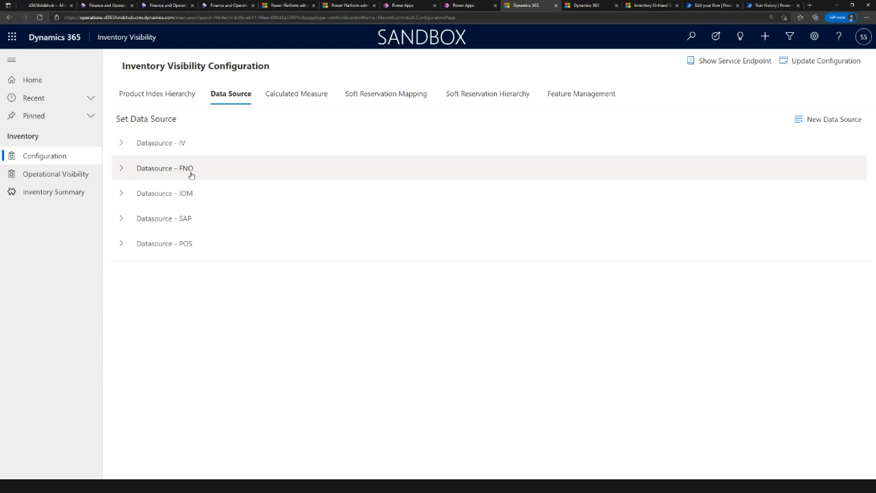
click(121, 172)
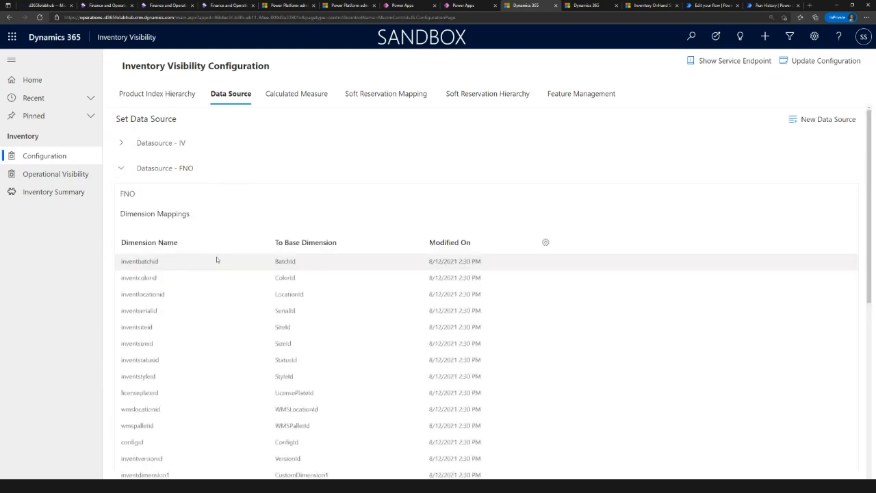
scroll(217, 257, down, 2)
scroll(217, 257, up, 1)
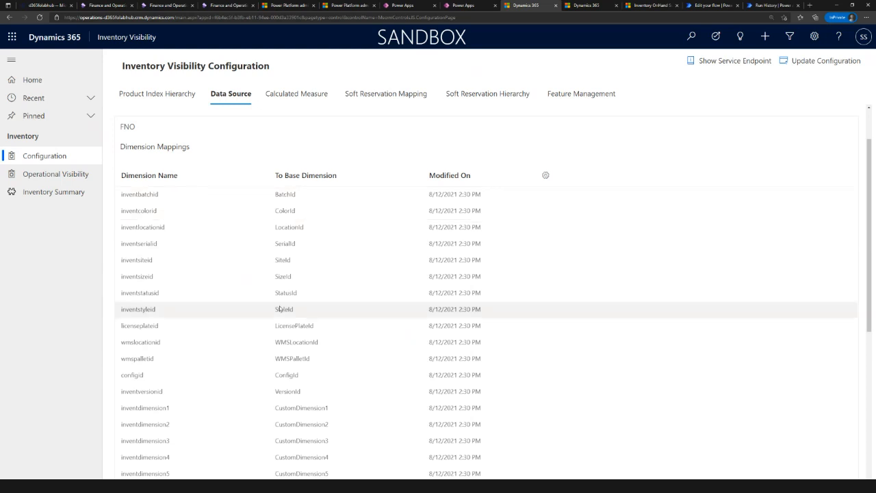
scroll(289, 383, down, 2)
scroll(289, 383, up, 2)
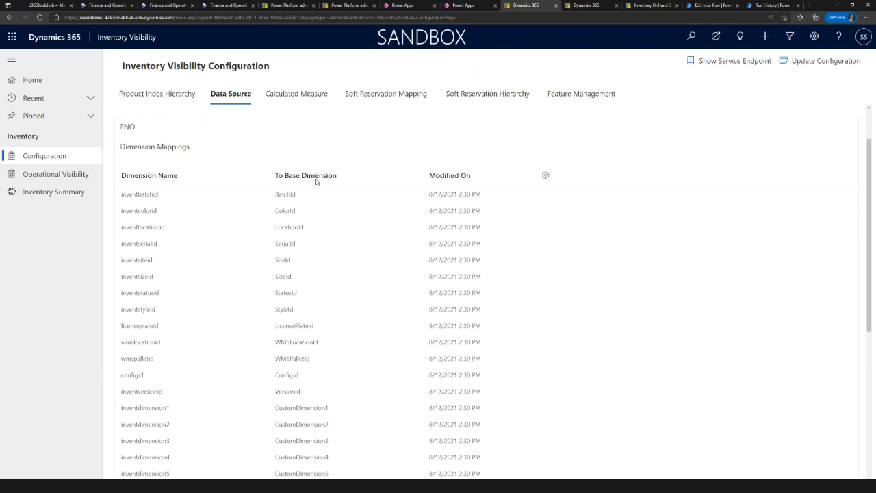
scroll(315, 186, down, 1)
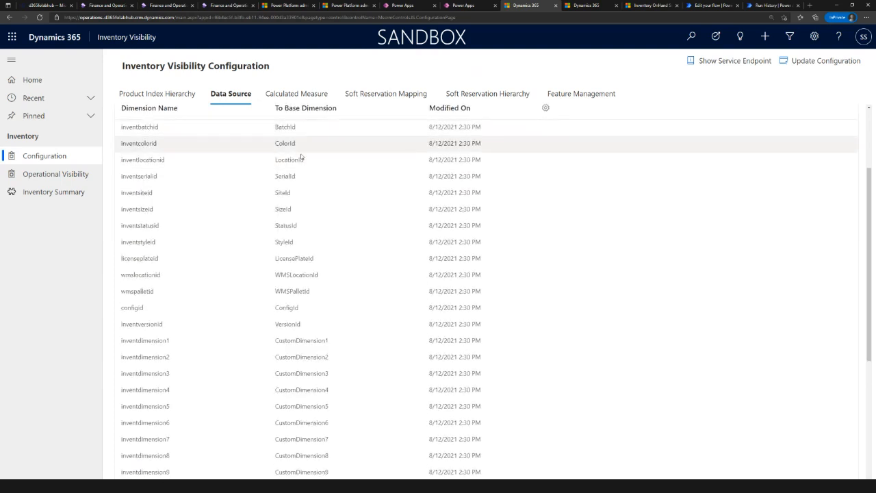
scroll(315, 317, down, 2)
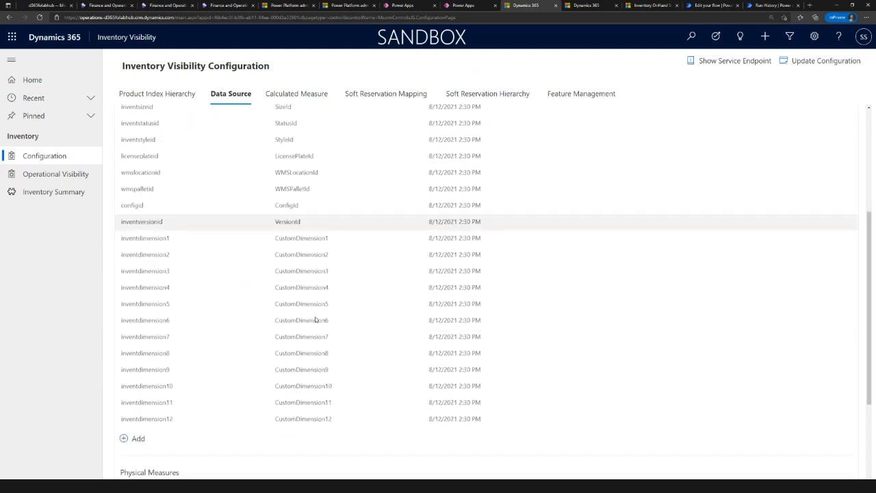
scroll(315, 320, down, 1)
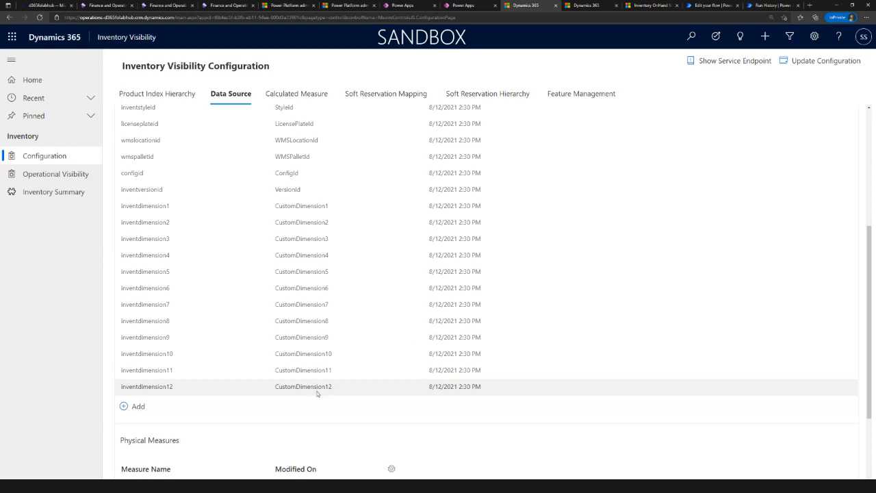
scroll(317, 393, up, 3)
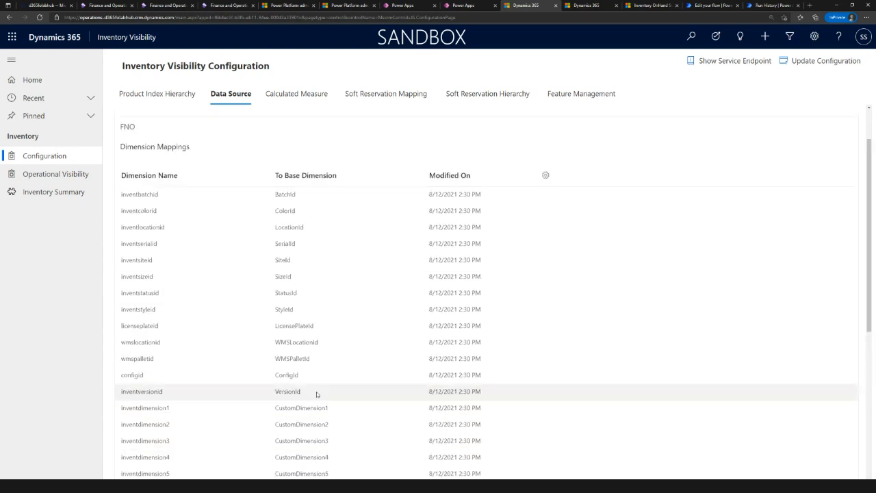
scroll(257, 392, down, 2)
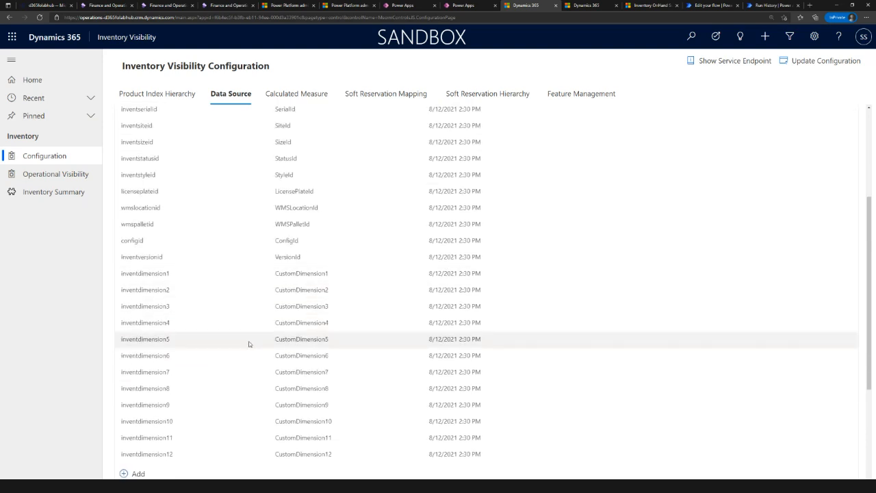
scroll(249, 341, down, 2)
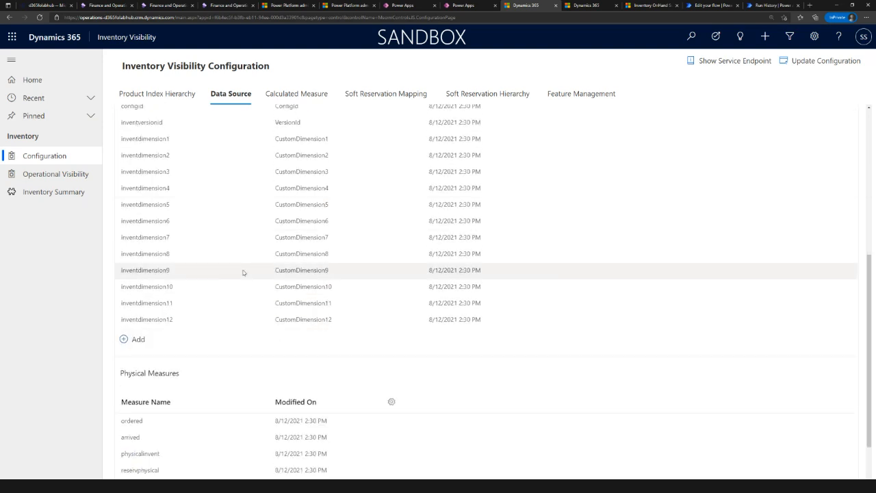
Examine the physical measures of the FNO data source
scroll(243, 273, down, 3)
scroll(196, 240, down, 1)
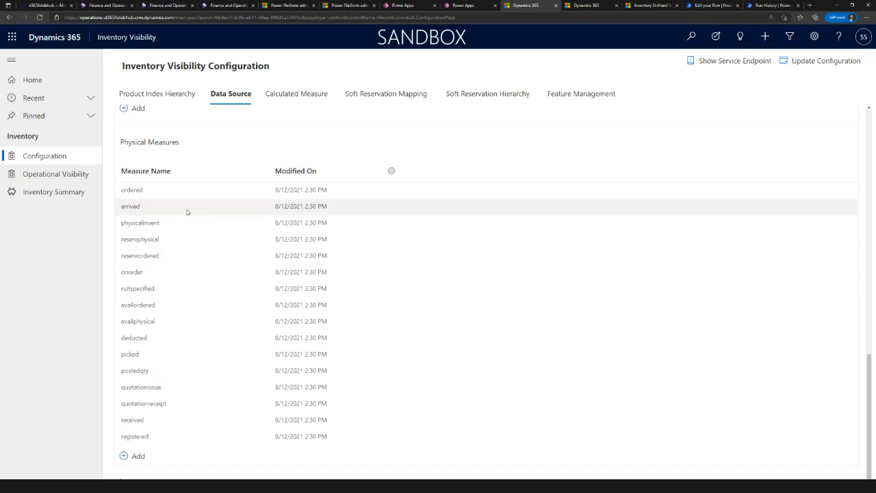
scroll(218, 373, up, 10)
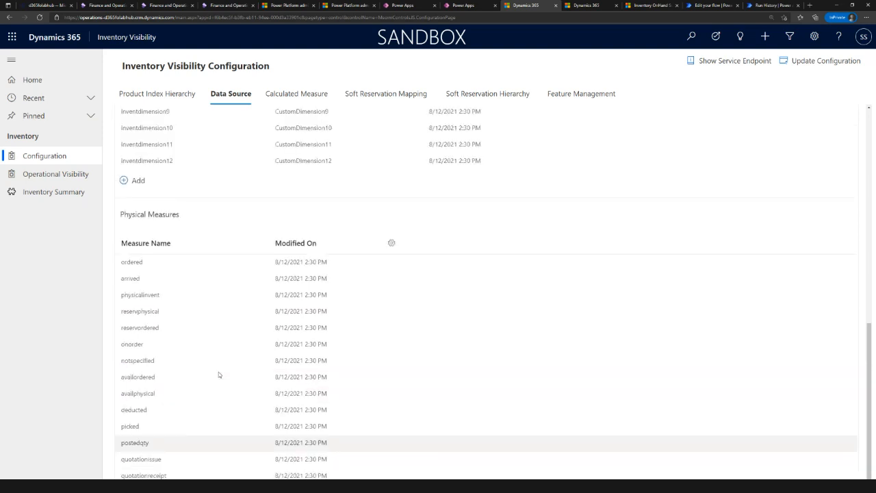
scroll(219, 376, up, 2)
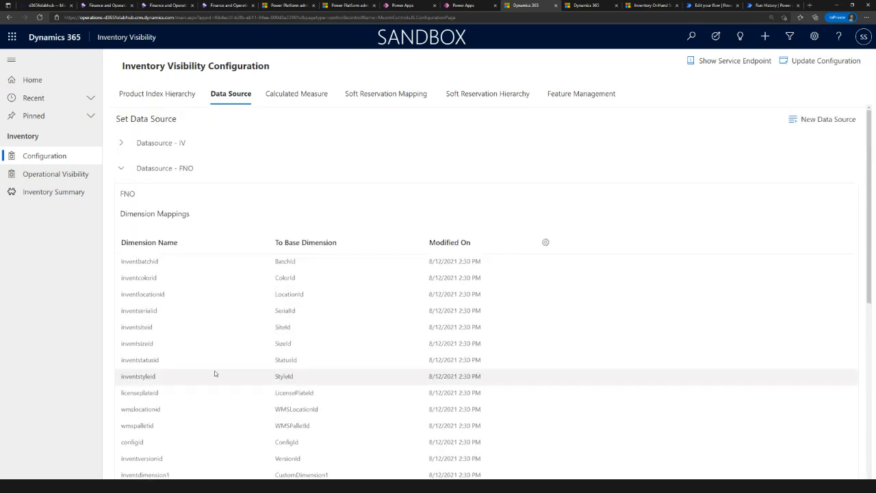
Collapse the FNO data source and review the dimension mappings and physical measures of the IV data source
click(123, 168)
click(122, 143)
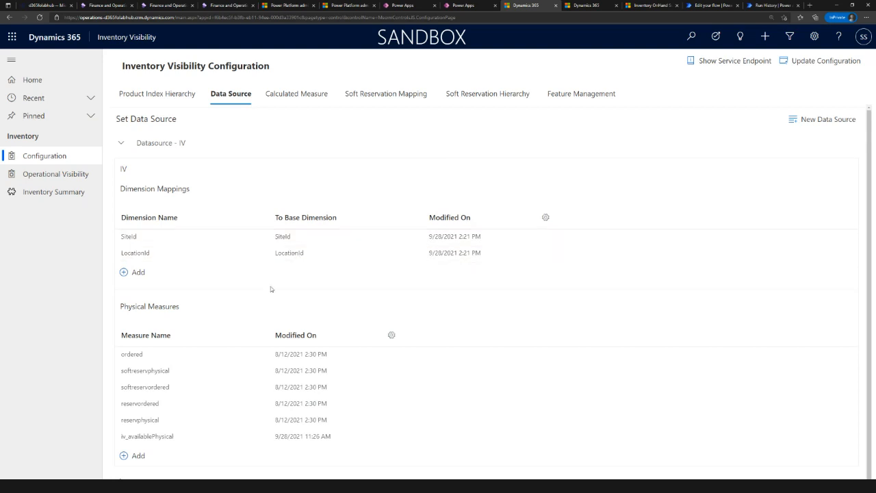
scroll(269, 288, down, 1)
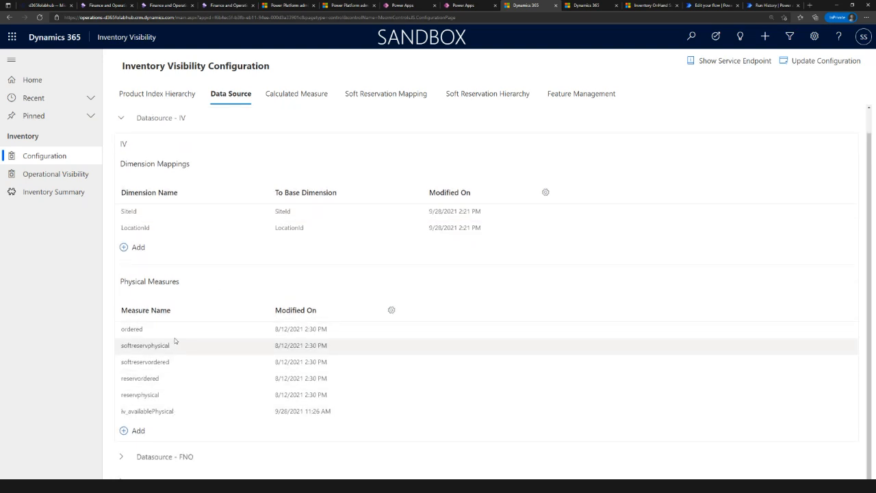
scroll(181, 392, up, 1)
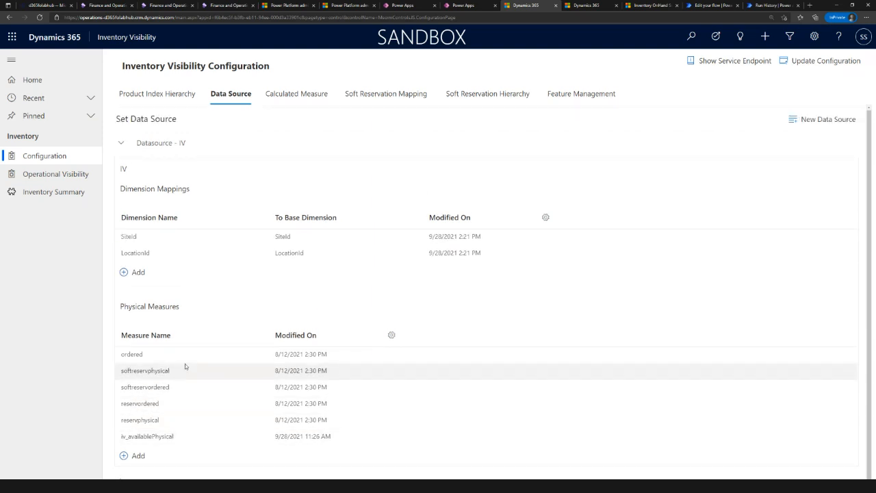
Review the modifiers, data sources and measures in the calculated measures AVAILABLEFORRESERVATION of FNO, SOFTRESERVATION of FNO and AVAILABLETORESERVE of IV
click(298, 100)
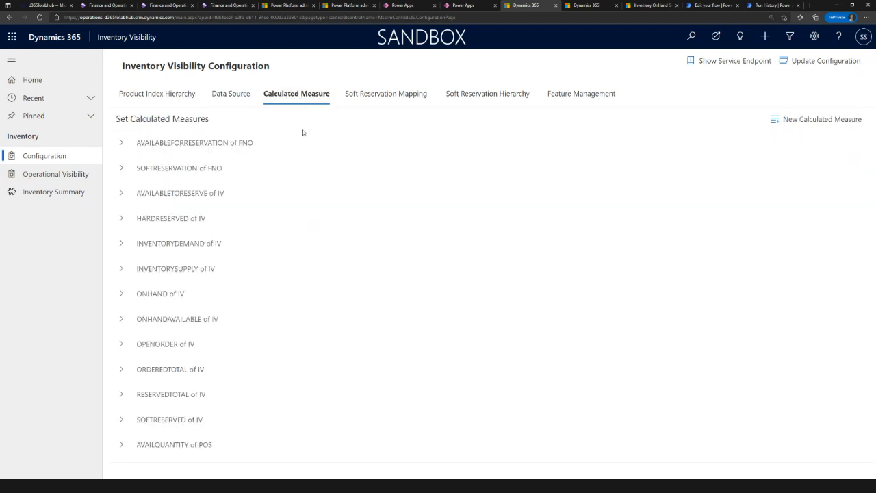
click(121, 144)
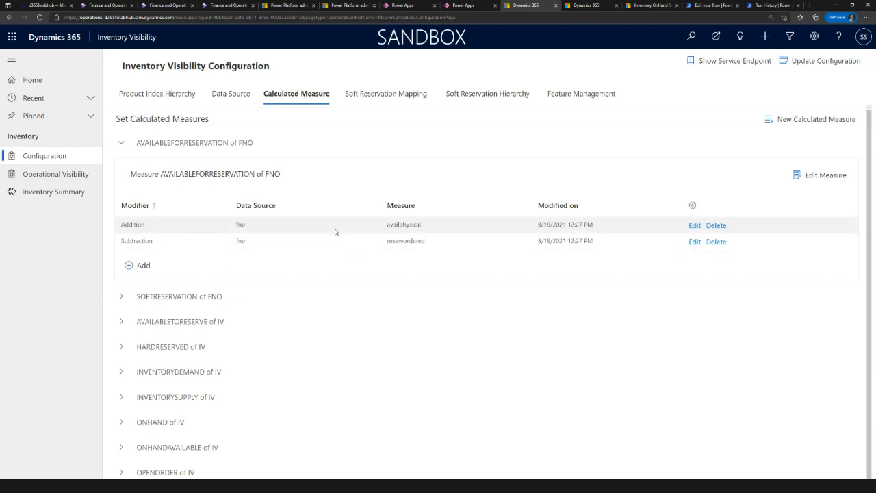
click(137, 296)
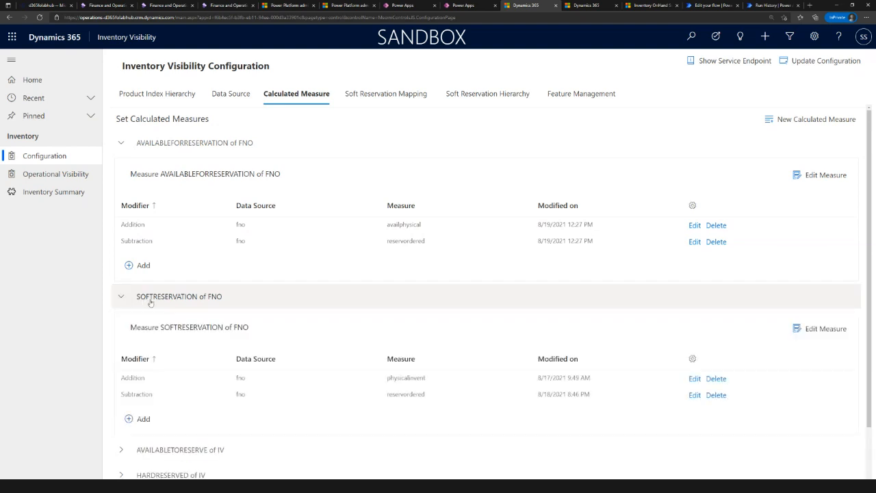
scroll(130, 308, down, 2)
click(123, 318)
scroll(176, 342, down, 4)
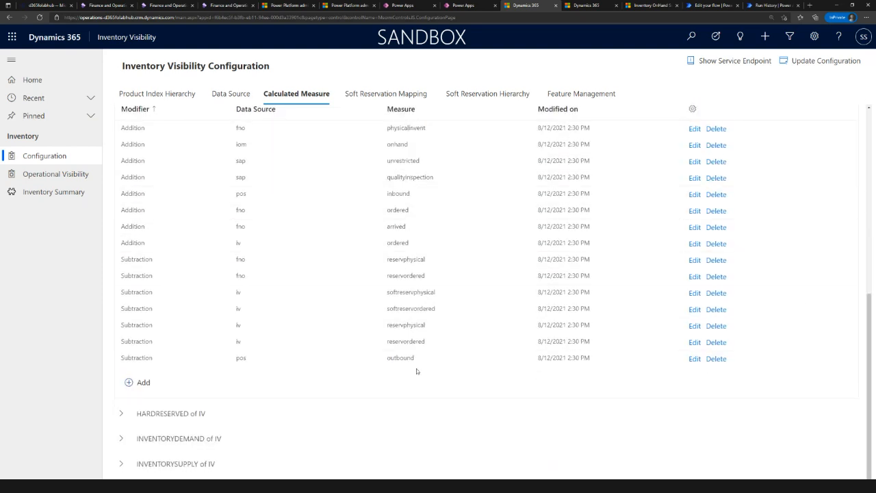
scroll(409, 336, up, 3)
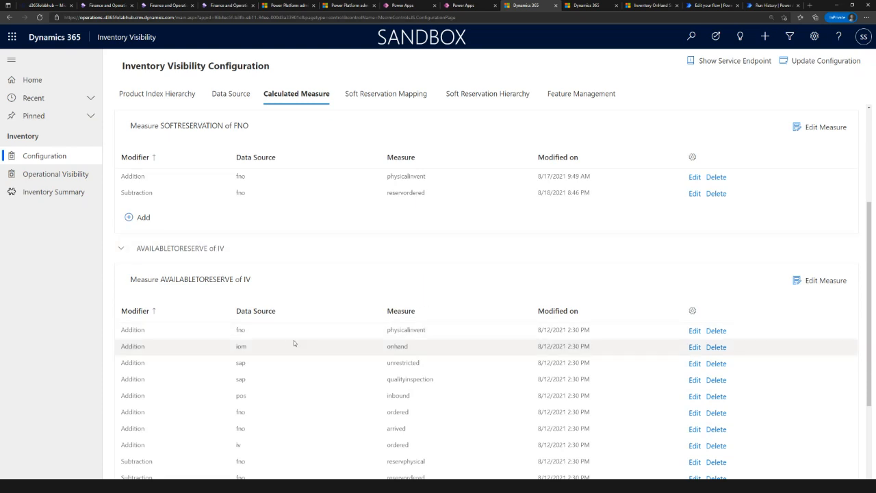
Collapse the AVAILABLETORESERVE of IV measure and review the dimensions and hierarchy order of the product index sets
click(121, 249)
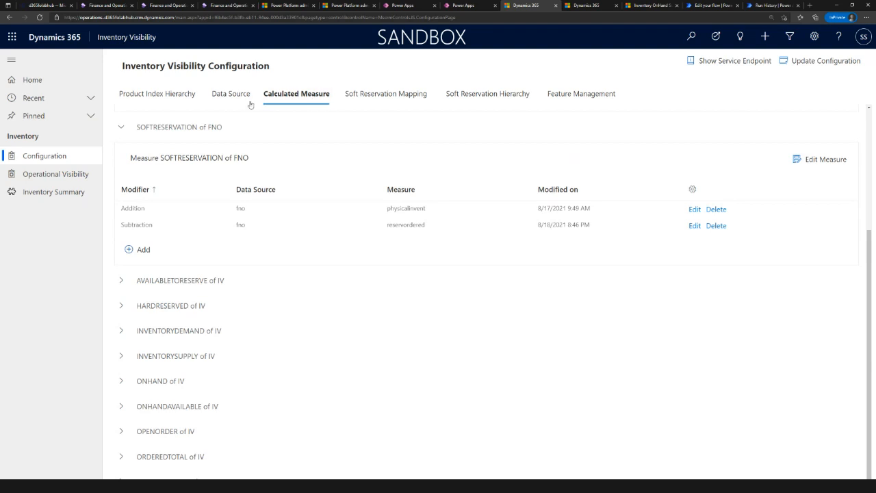
click(183, 96)
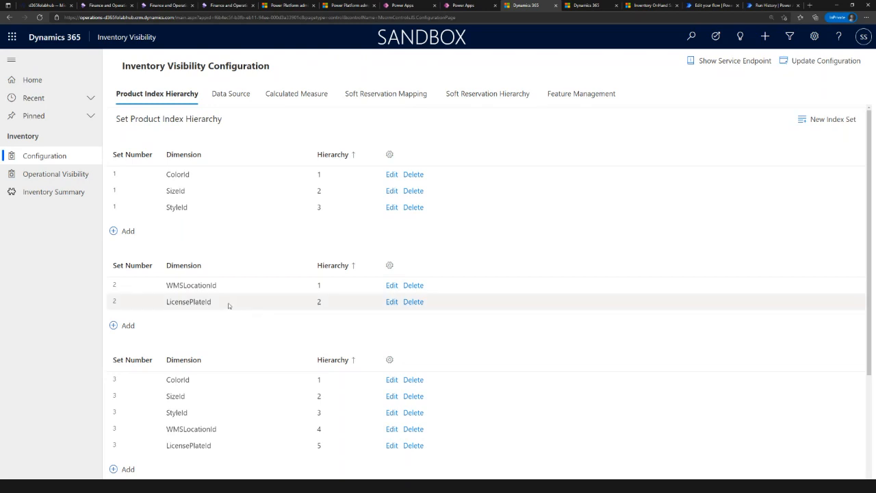
scroll(161, 343, down, 2)
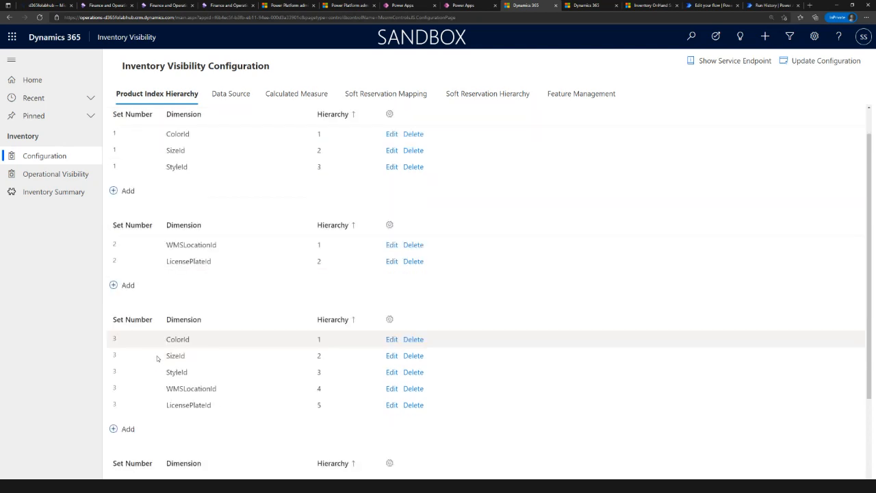
scroll(151, 211, down, 4)
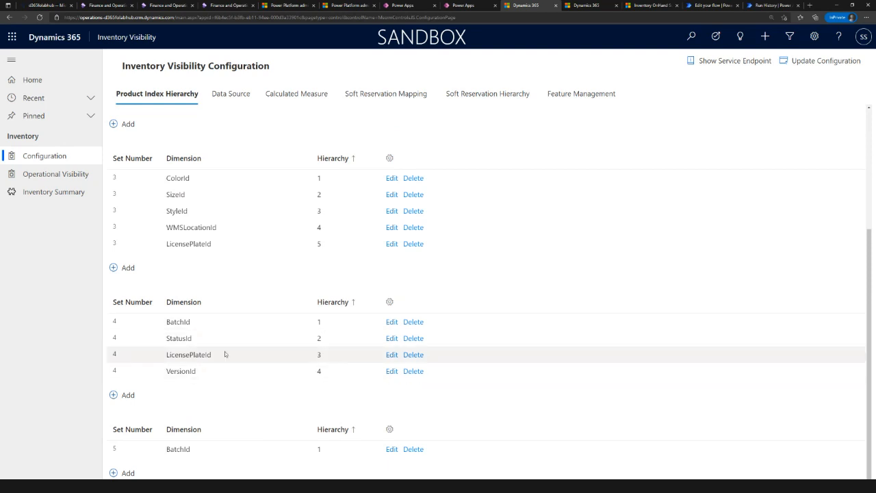
scroll(195, 370, up, 2)
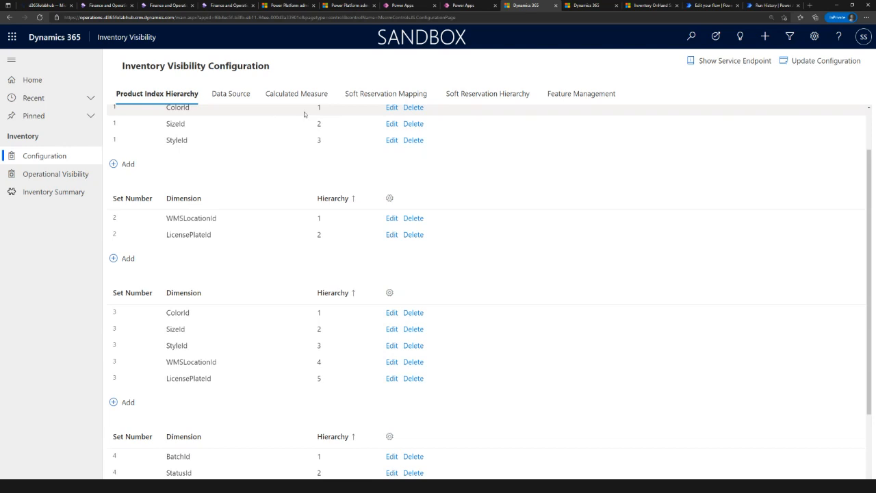
Review the soft reservation mapping, the soft reservation hierarchy and the feature management switches, and return to the product index hierarchy
click(397, 96)
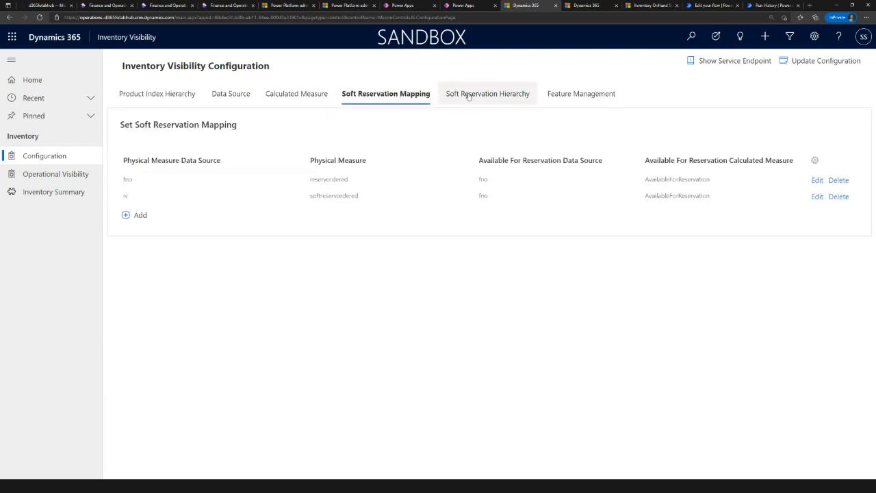
click(468, 96)
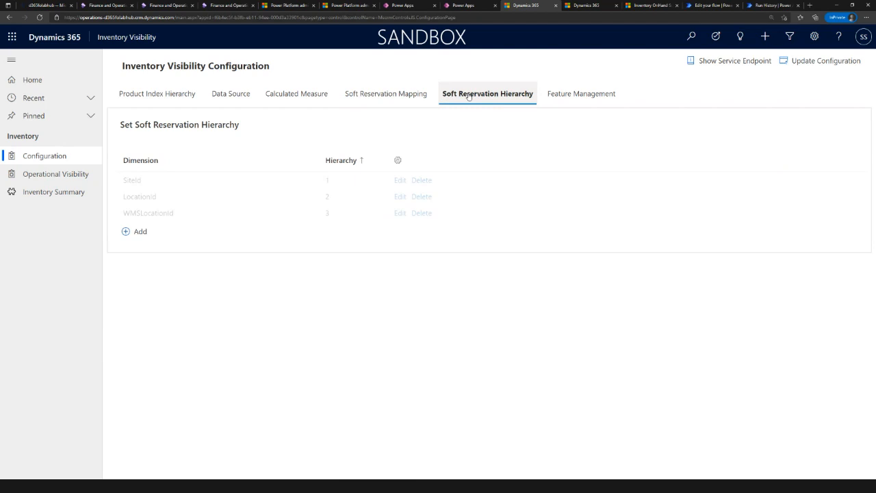
click(419, 97)
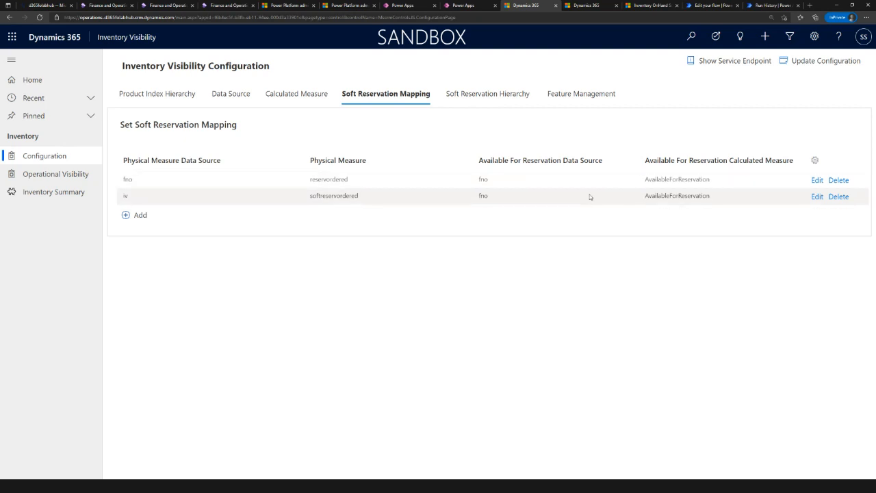
click(498, 95)
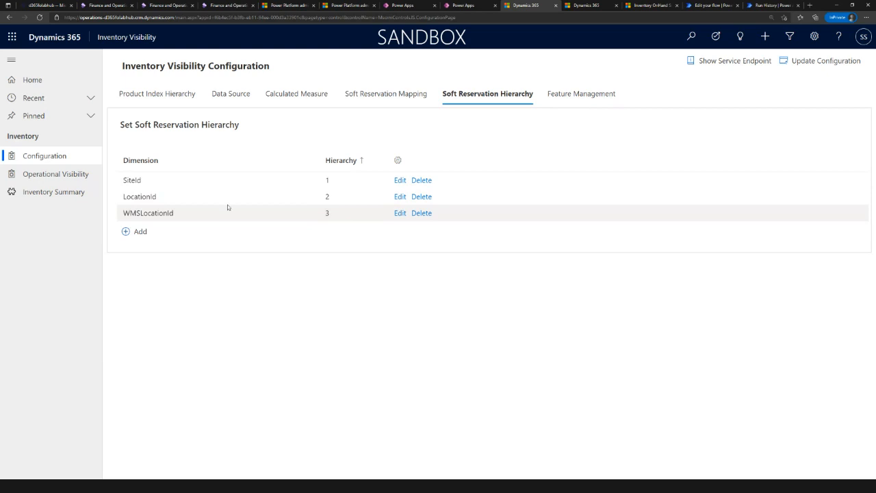
click(566, 96)
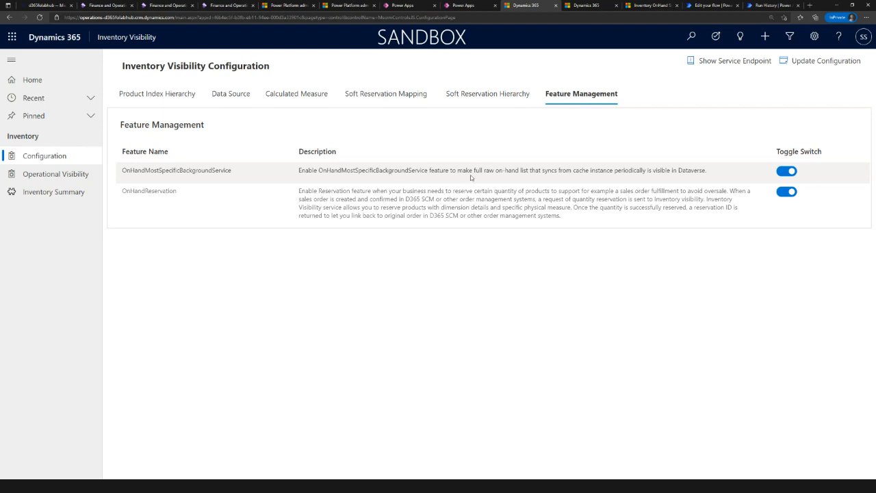
click(153, 103)
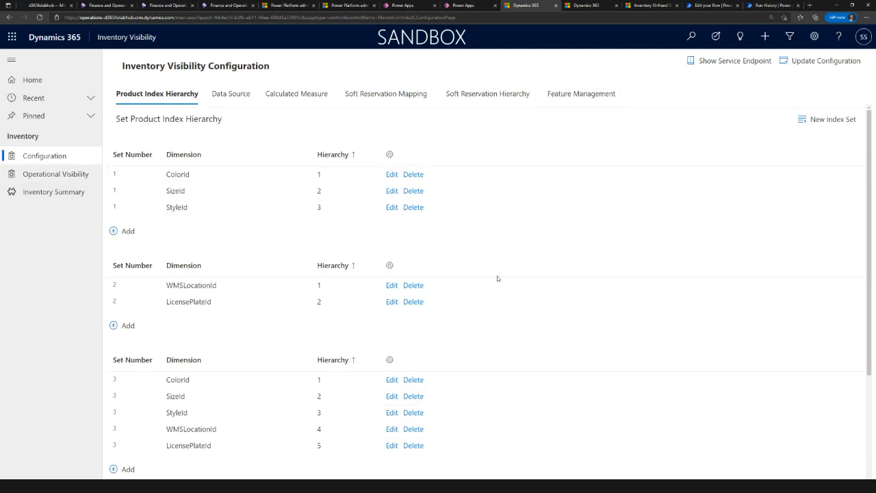
Switch to Operational Visibility and examine the on-hand query criteria and results for organization usmf
click(587, 7)
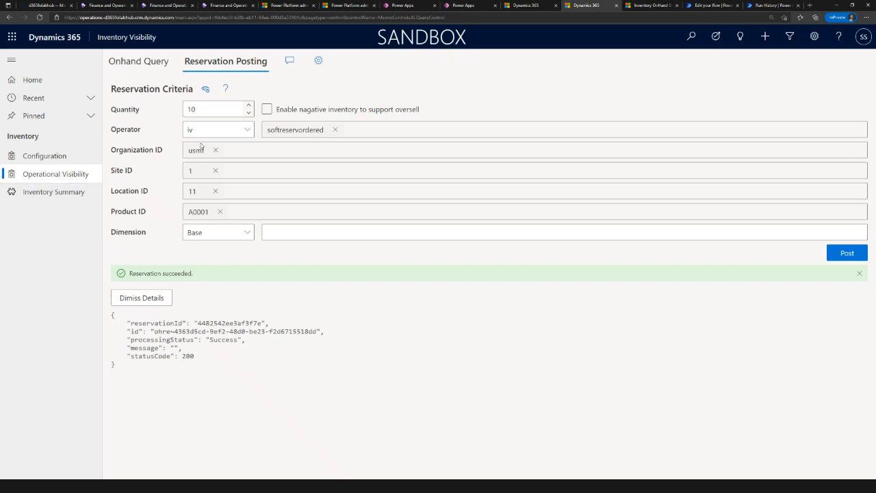
click(156, 65)
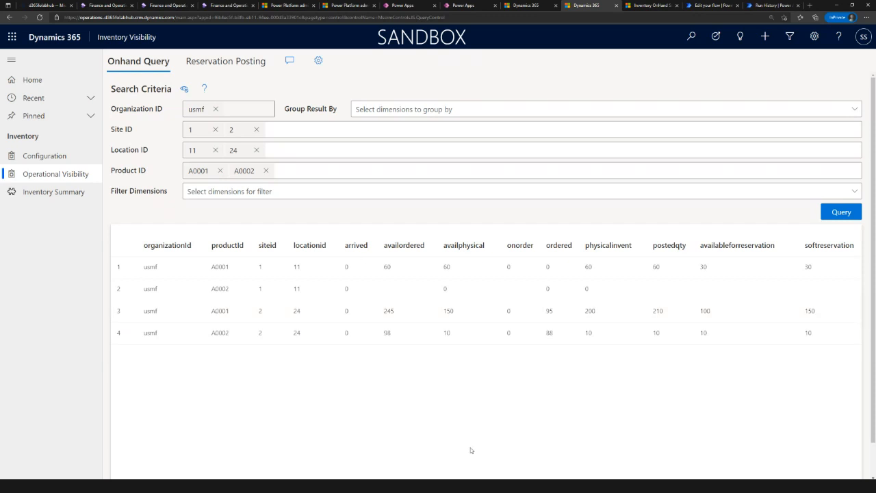
scroll(690, 438, down, 1)
mouse_move(344, 452)
mouse_down()
mouse_move(825, 452)
mouse_move(350, 452)
mouse_move(333, 439)
mouse_up()
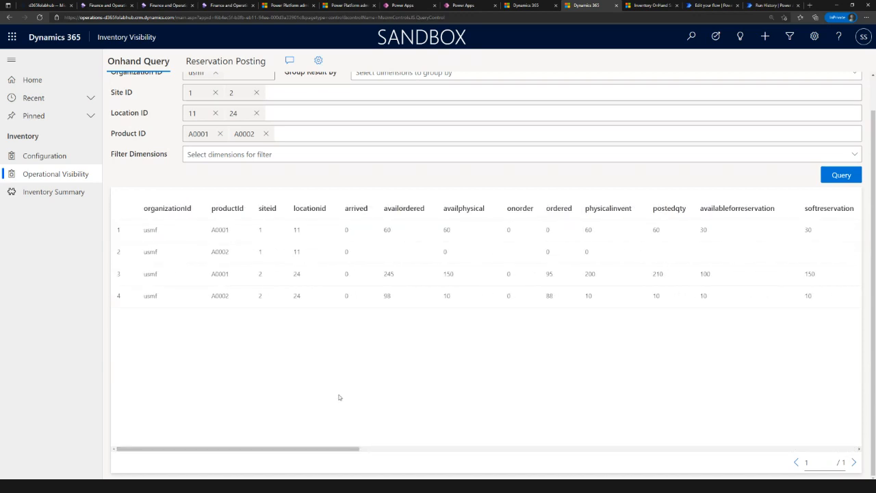
scroll(341, 398, up, 1)
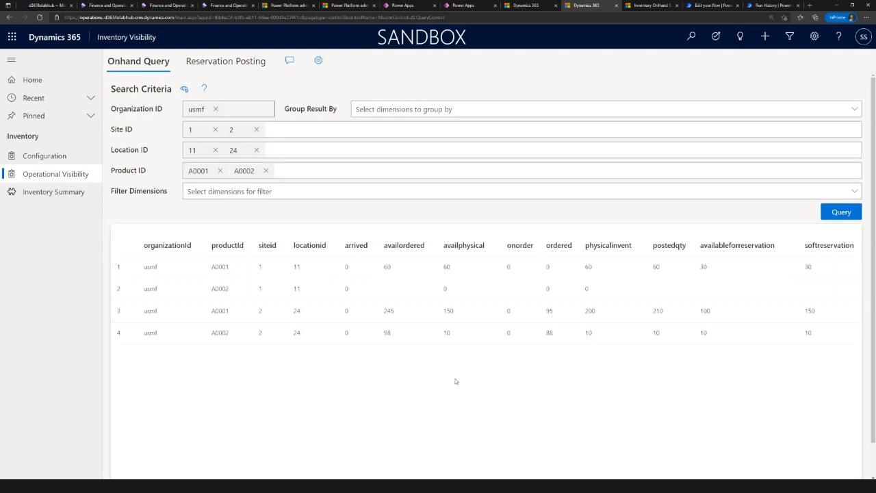
mouse_move(874, 420)
mouse_down()
mouse_move(874, 440)
mouse_move(874, 416)
mouse_up()
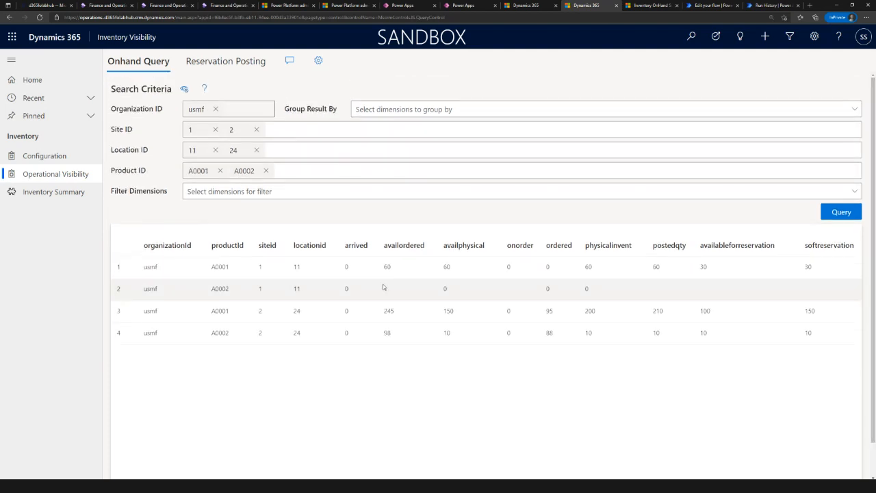
Group the on-hand query by wmslocationid of set number 2 and add wmslocationid as a filter dimension
click(410, 110)
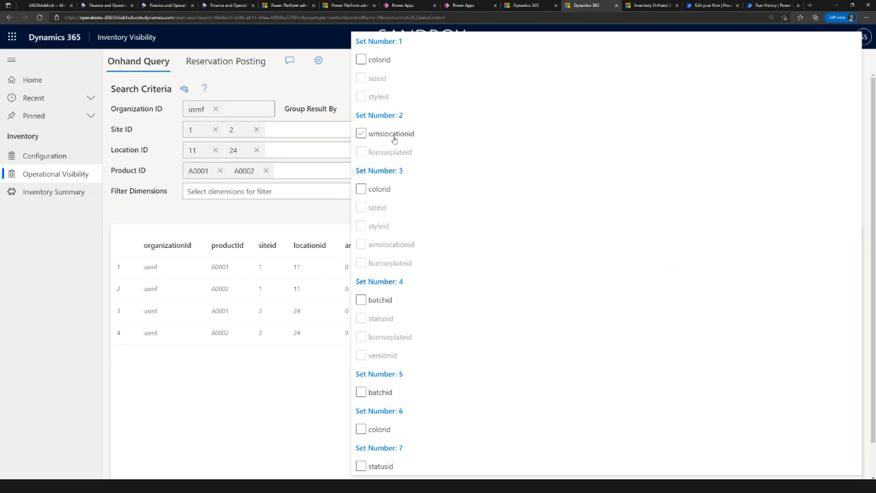
click(394, 140)
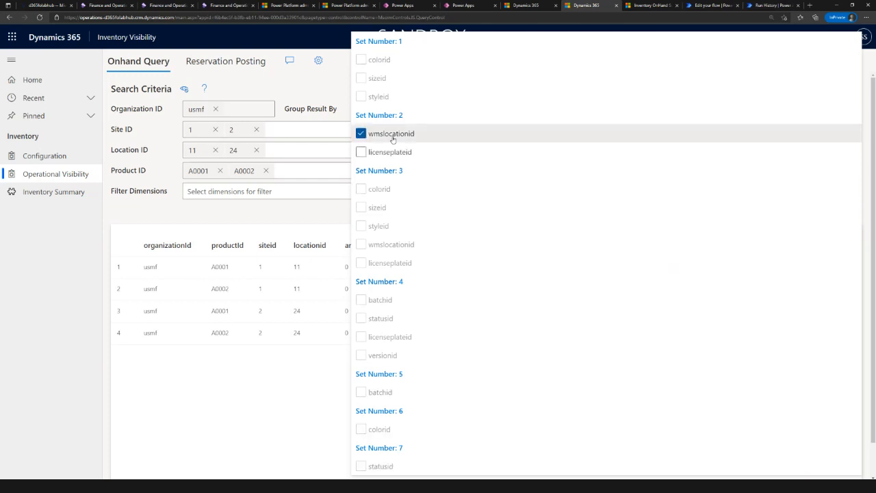
click(335, 214)
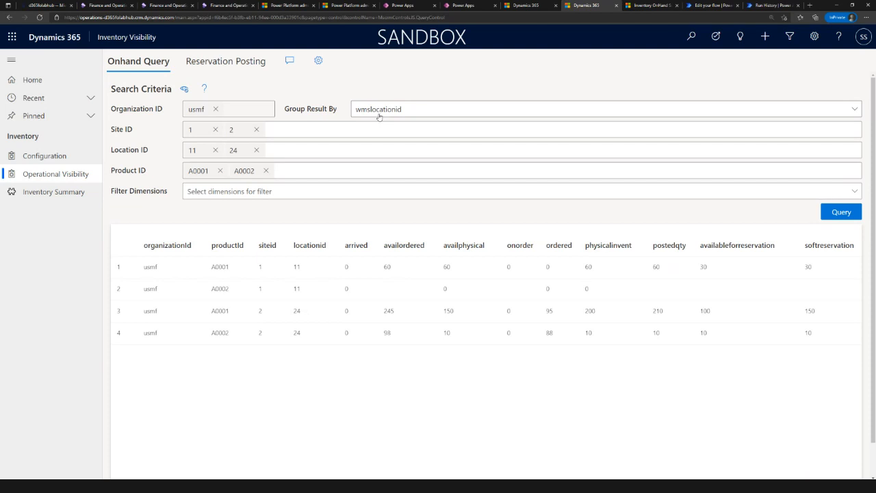
click(291, 196)
click(234, 211)
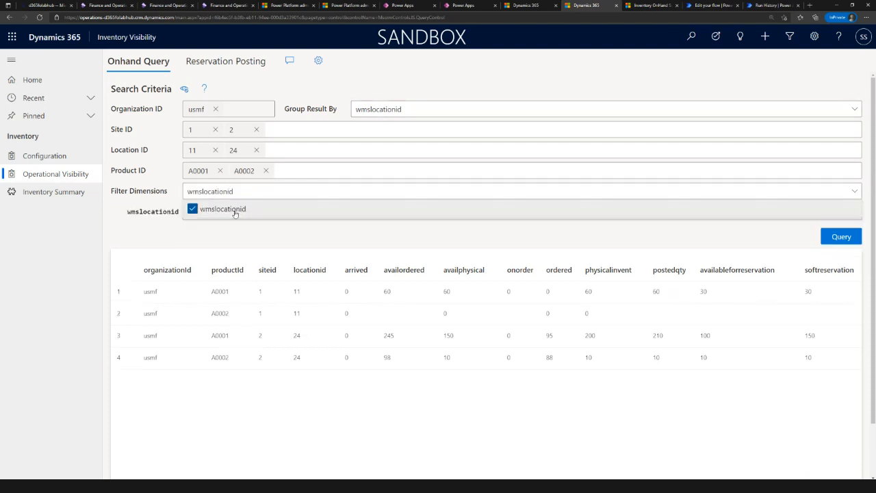
click(241, 226)
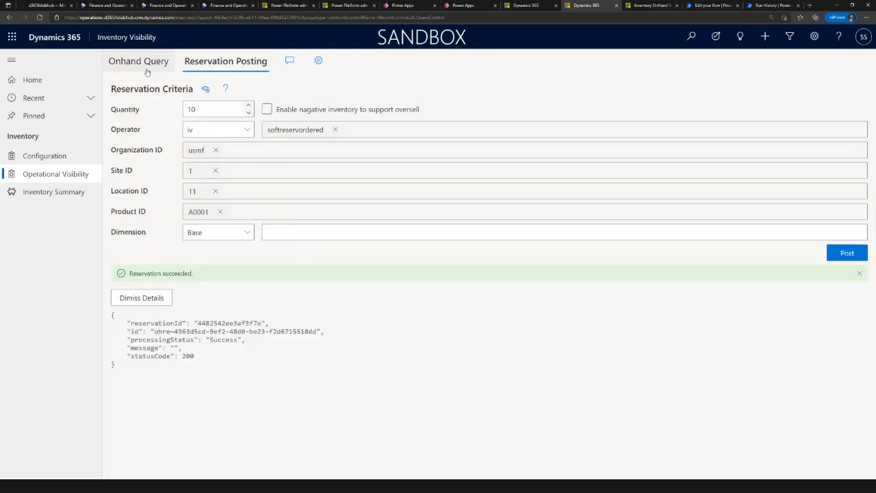
Review the on-hand query criteria and the reservation posting's criteria and response details
click(123, 66)
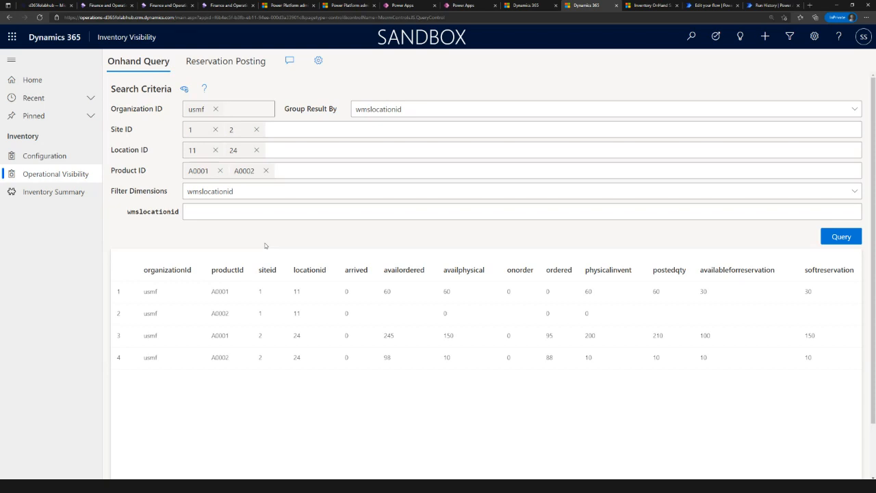
click(233, 62)
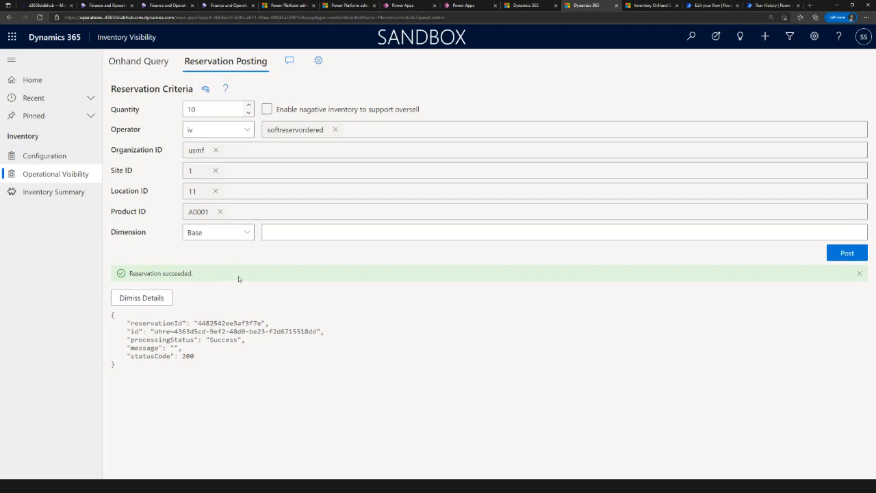
Switch to the Inventory Summary and check which saved and system views are available besides On Site 2
click(650, 11)
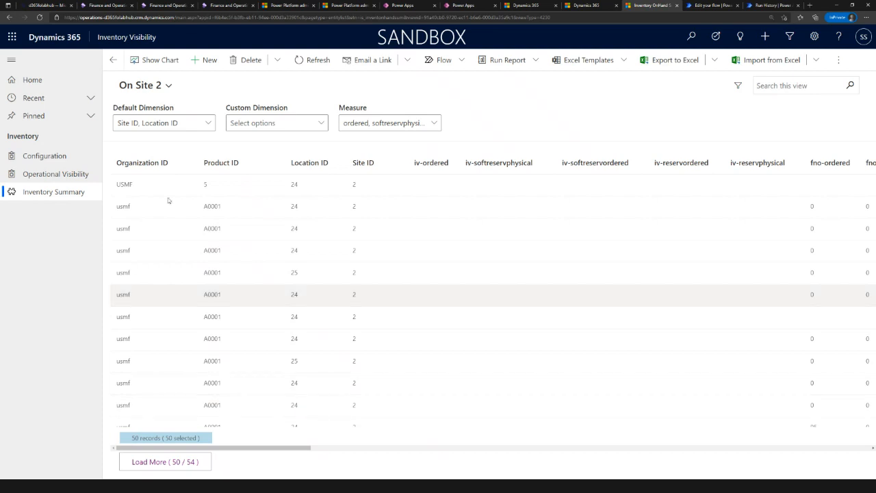
click(168, 86)
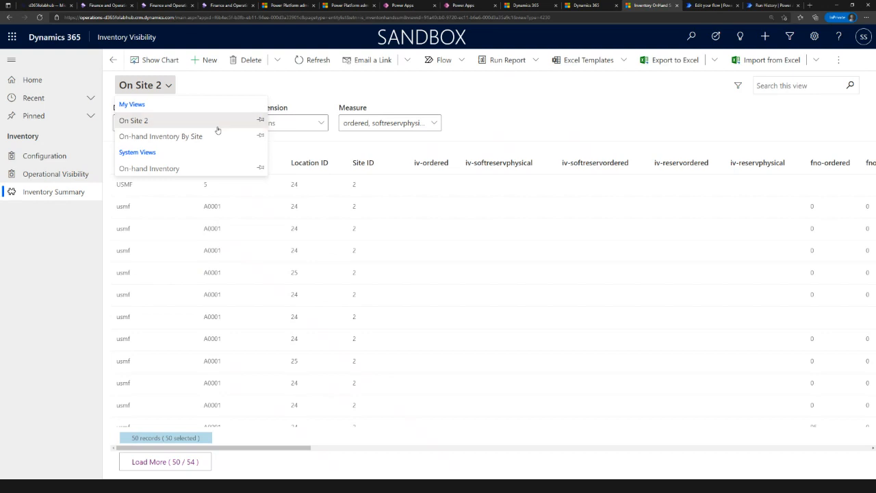
click(279, 139)
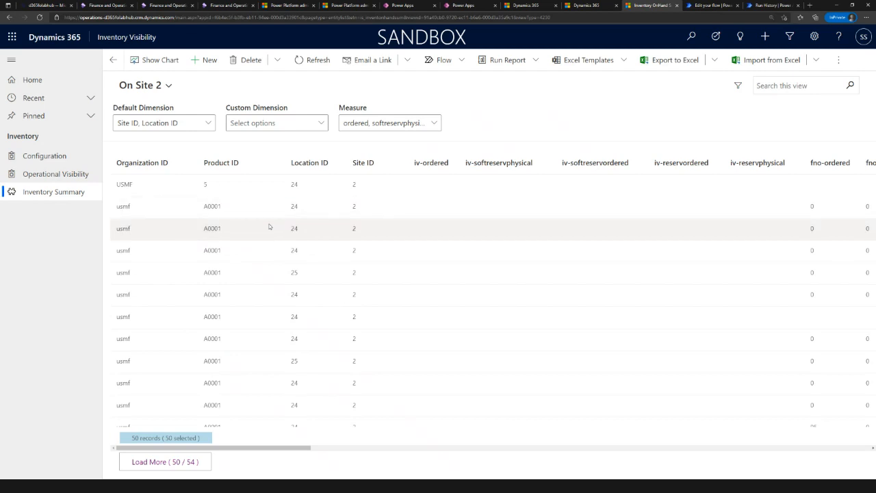
Review the default dimensions and the fno and iv measures selectable for the On Site 2 view
click(210, 128)
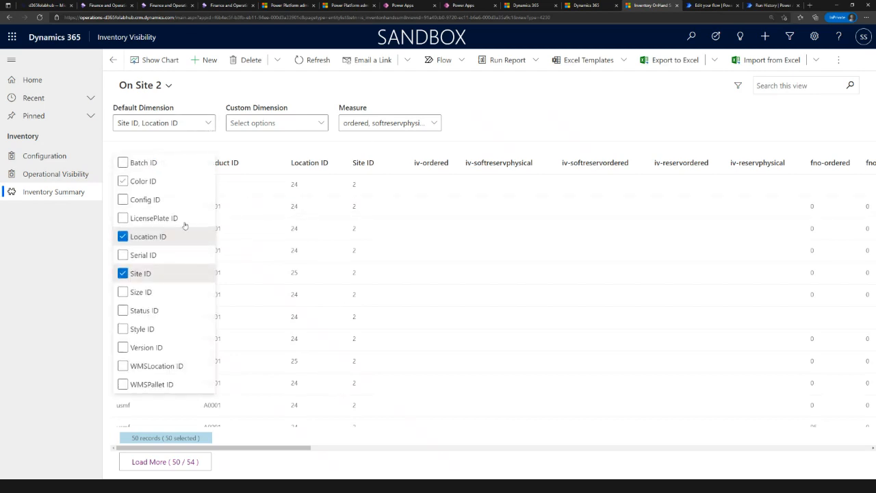
click(222, 128)
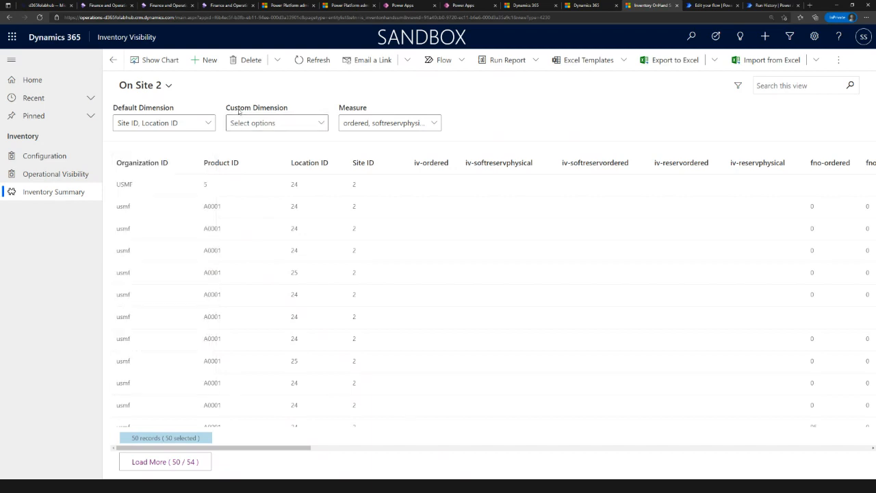
click(435, 124)
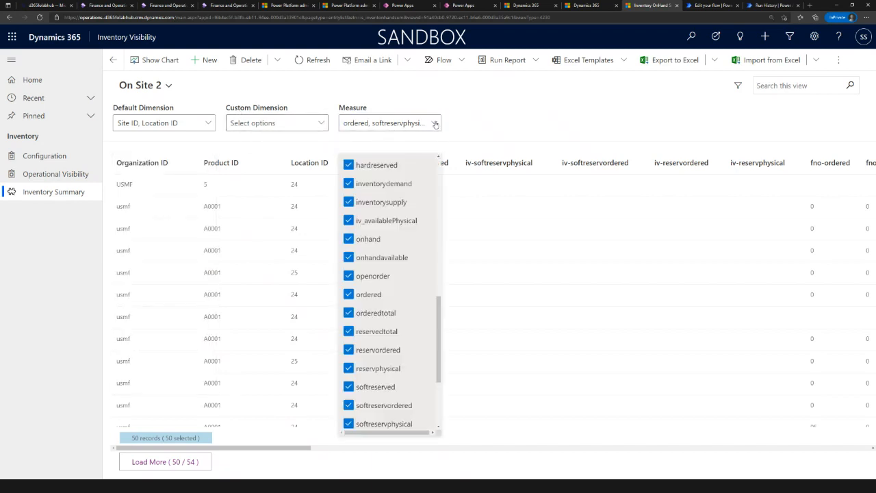
scroll(416, 257, up, 6)
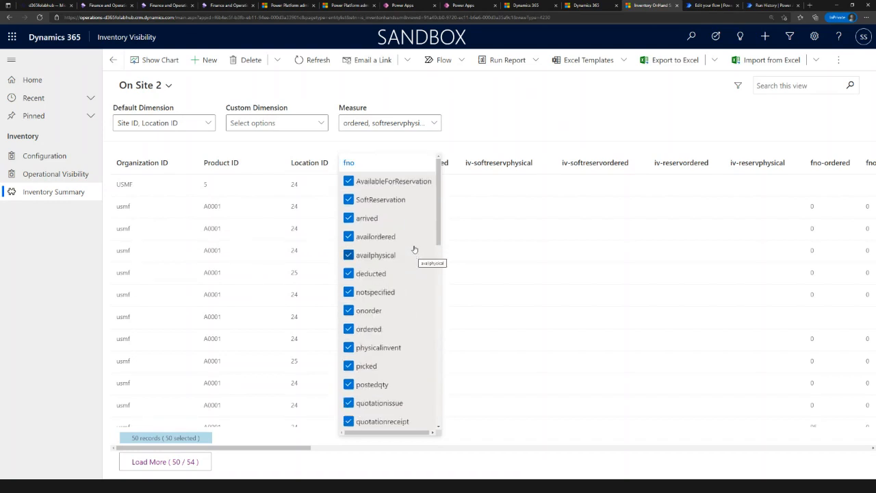
click(483, 135)
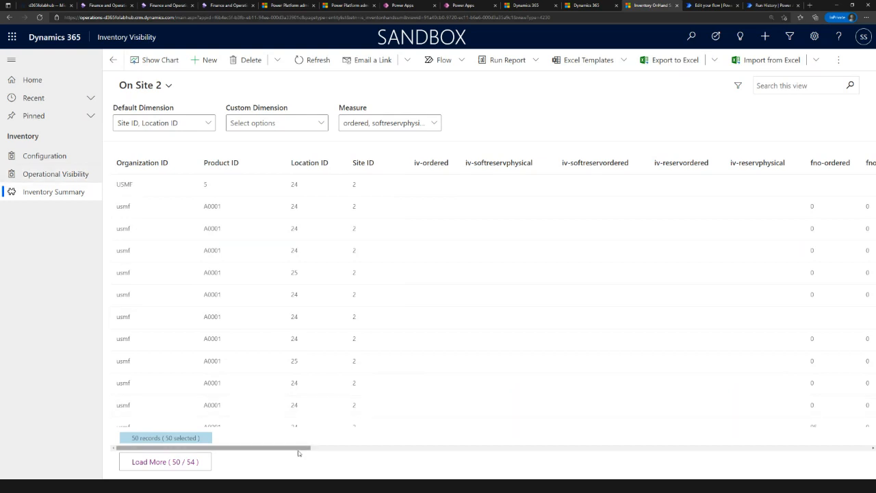
mouse_move(302, 450)
mouse_down()
mouse_move(808, 449)
mouse_move(300, 441)
mouse_up()
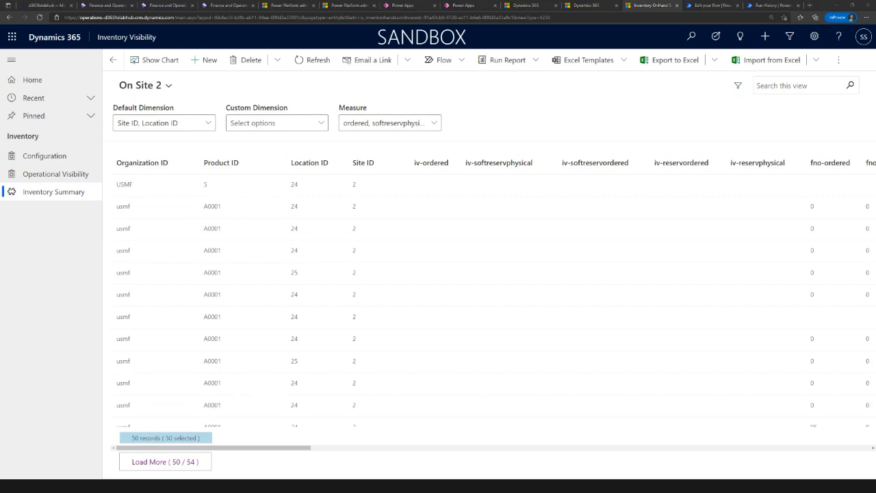
Switch to Postman and inspect the inventoryvisibility and environmentid variables in the onhand/indexquery request URL
click(159, 486)
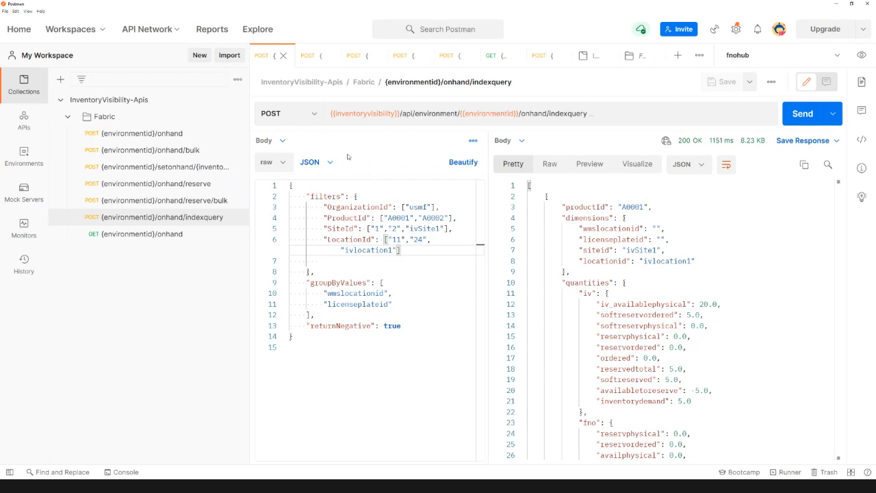
mouse_move(357, 115)
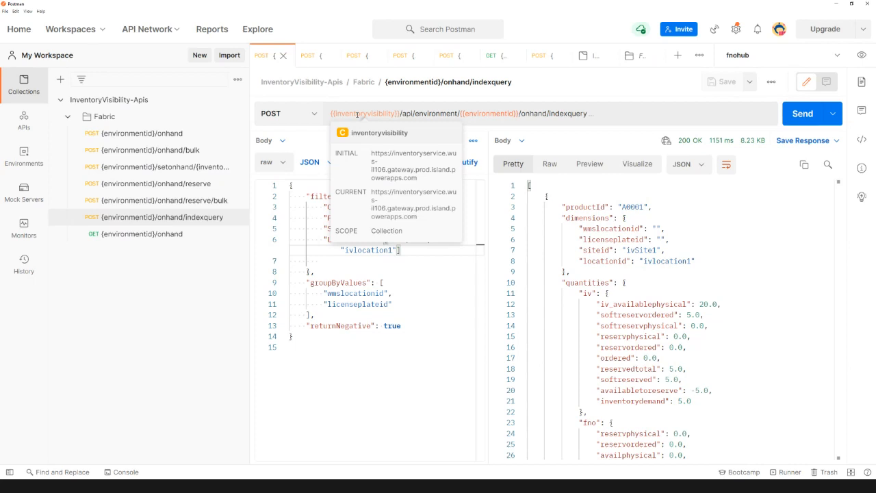
mouse_move(487, 114)
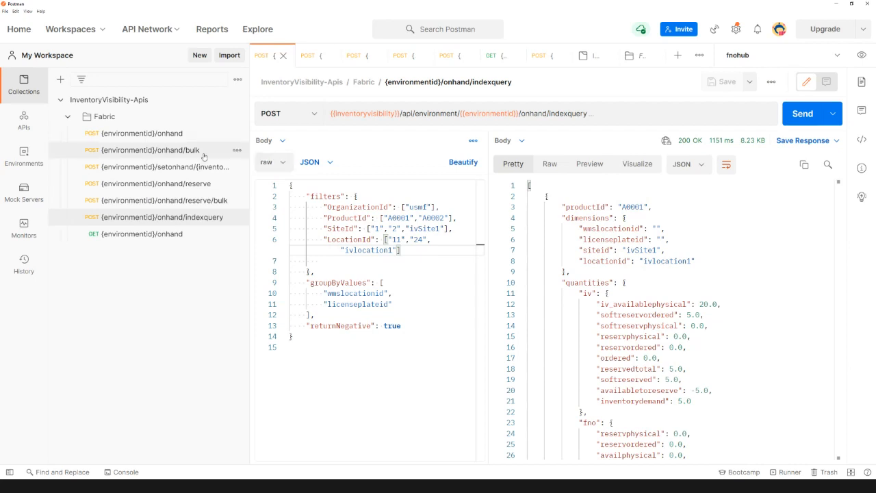
Open the POST {environmentid}/onhand request and inspect its Bearer Token authorization
click(282, 163)
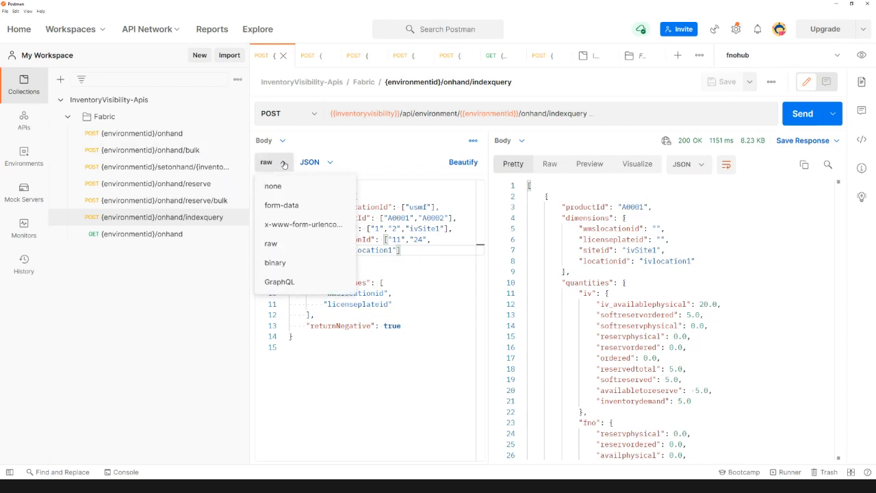
click(326, 140)
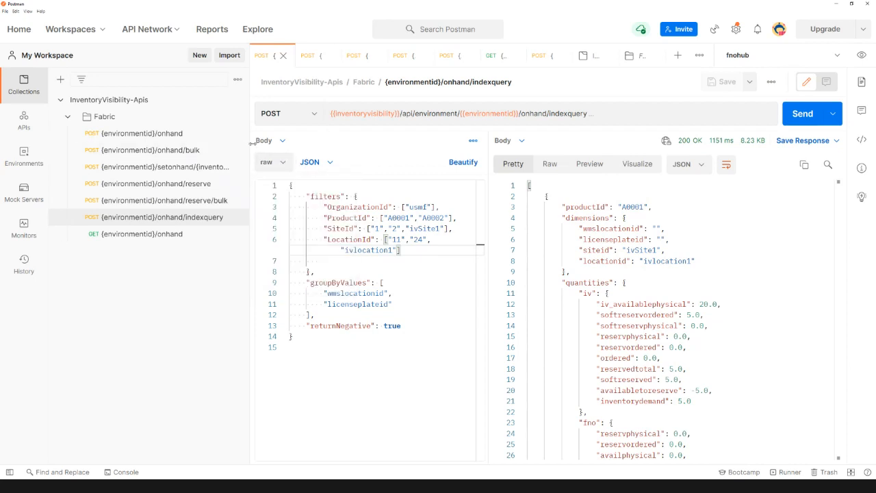
click(192, 139)
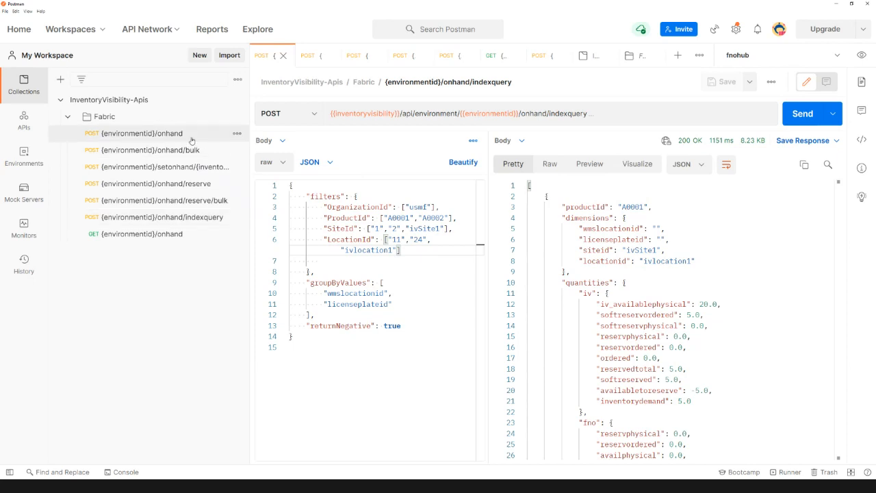
click(279, 141)
click(286, 184)
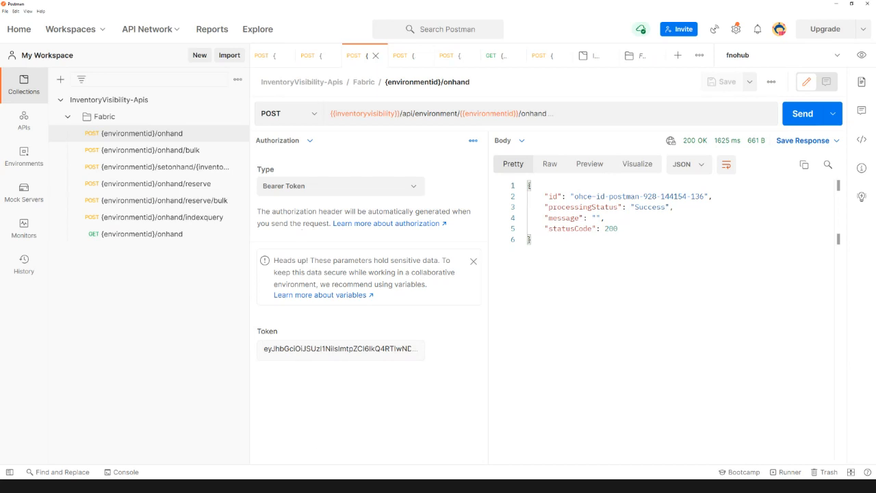
Switch to Dynamics 365 and refresh the bearer token in the Operational Visibility settings
key(alt+Tab)
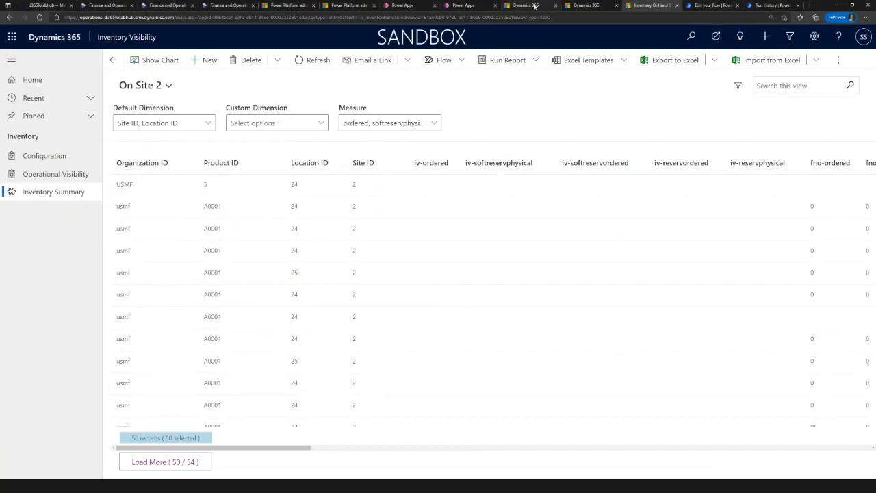
click(510, 5)
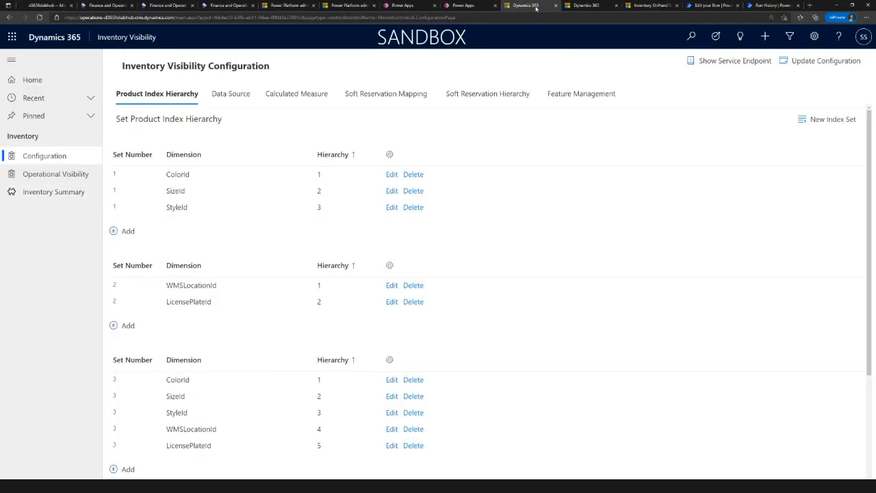
click(588, 6)
click(319, 61)
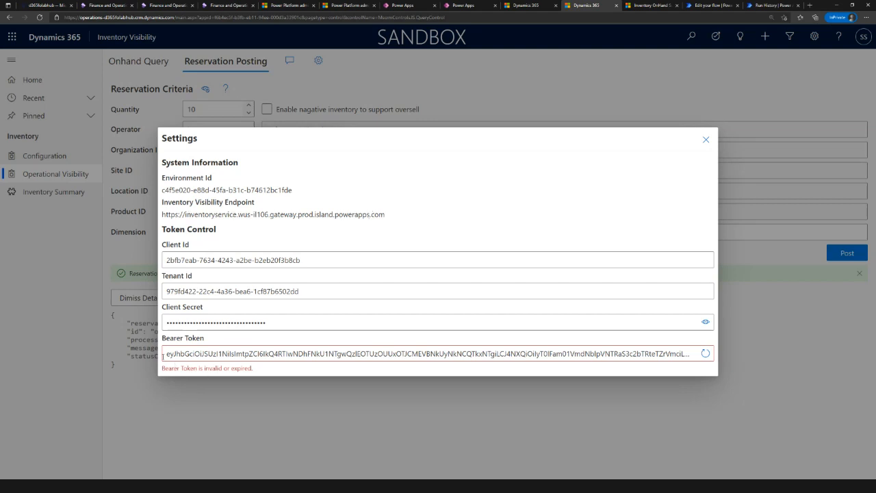
click(705, 353)
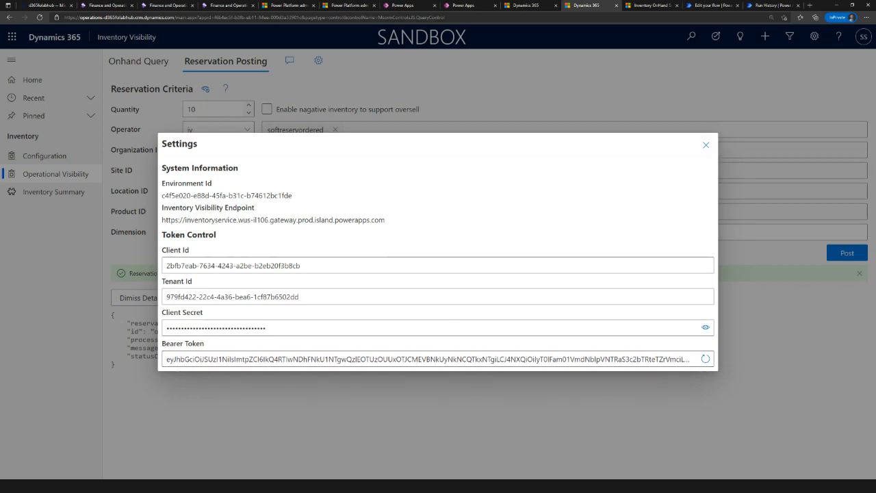
Switch back to Postman and review the JSON body of the POST {environmentid}/onhand request
key(alt+Tab)
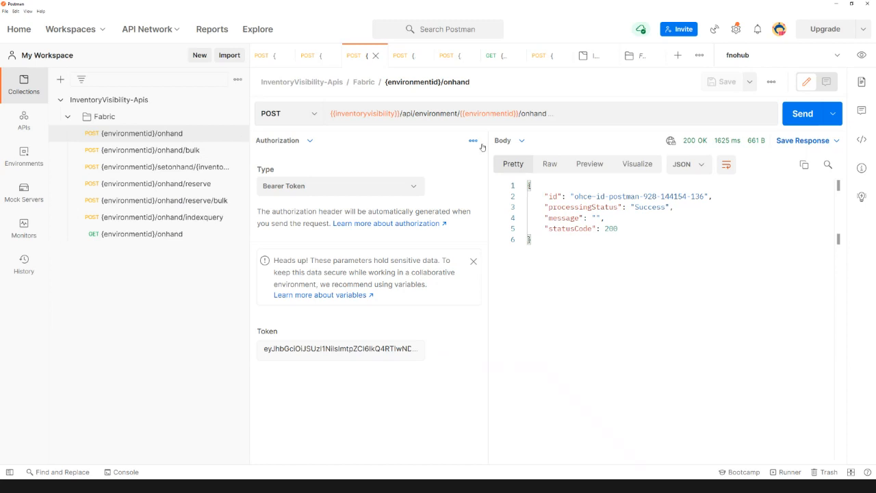
click(313, 142)
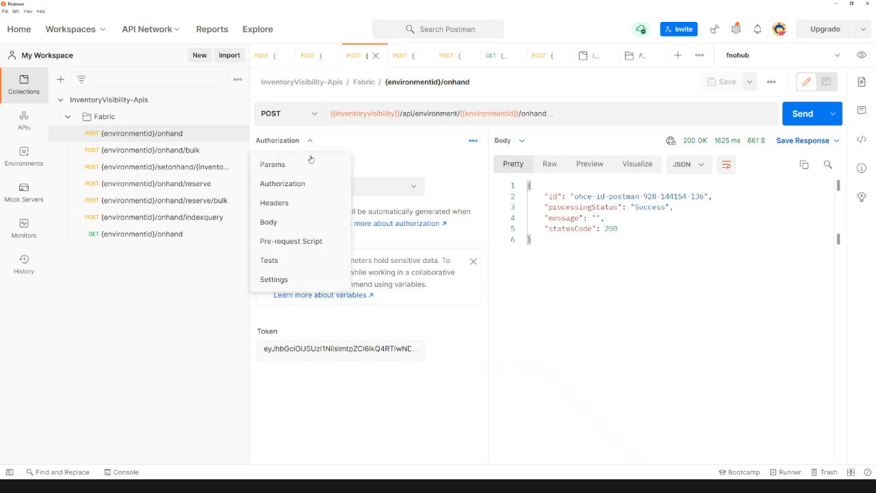
click(280, 222)
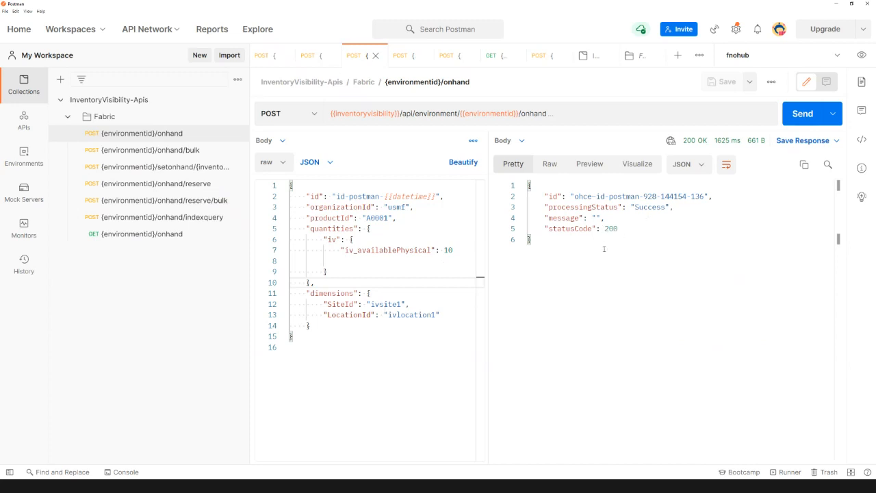
Examine the quantities per data source and dimension in the onhand/indexquery response, and open the onhand/reserve request
click(176, 223)
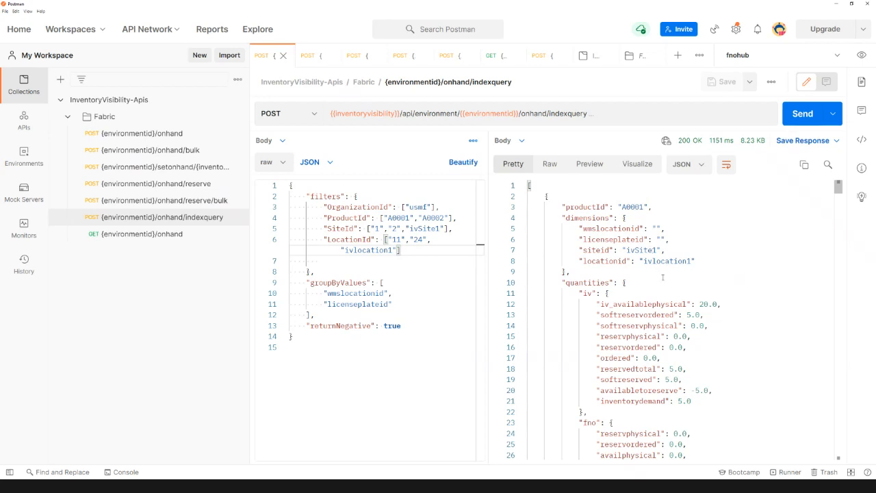
scroll(658, 277, down, 2)
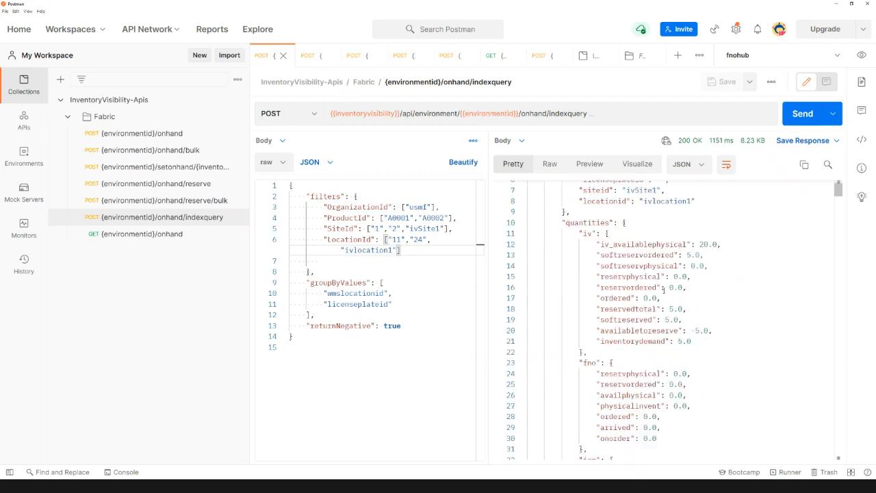
scroll(672, 329, down, 2)
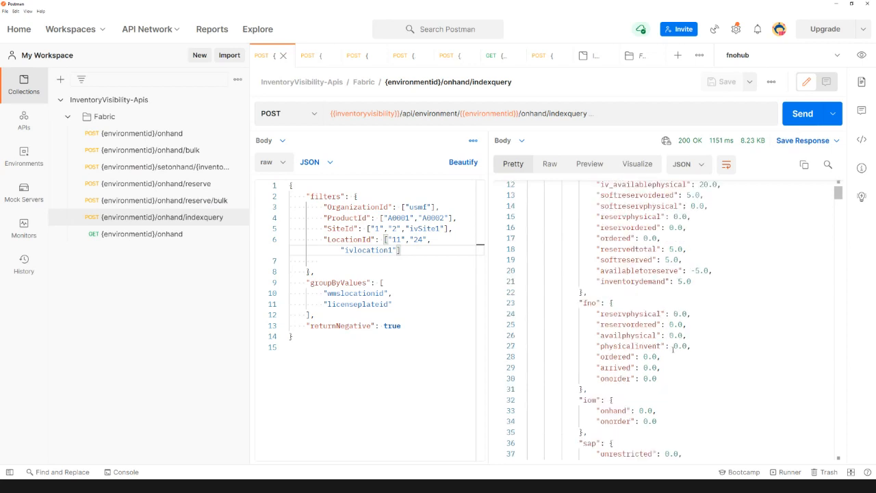
scroll(675, 349, down, 10)
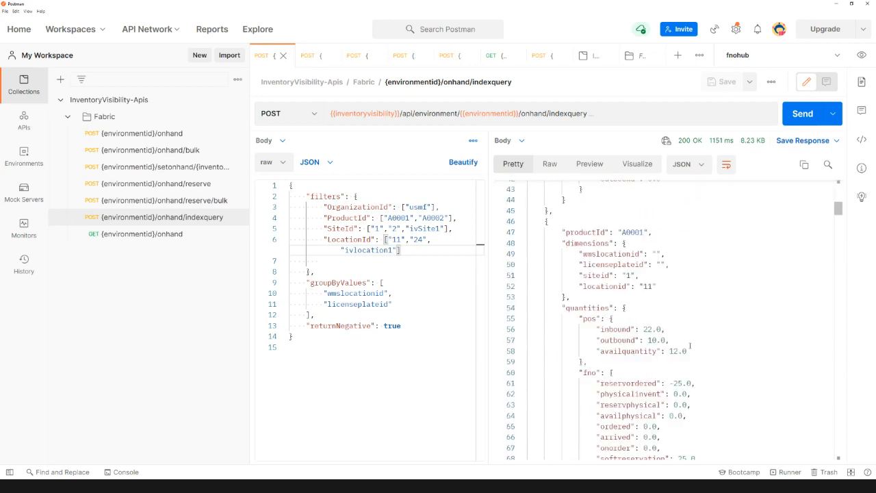
scroll(673, 344, down, 3)
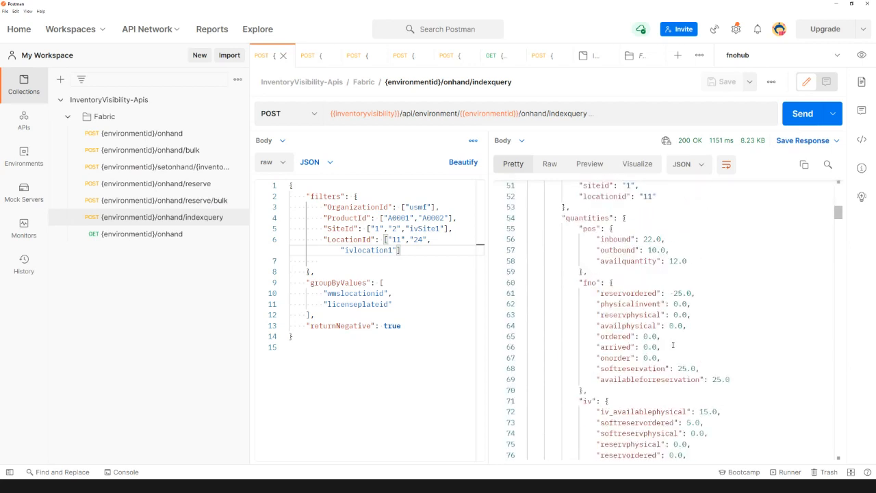
scroll(701, 343, down, 2)
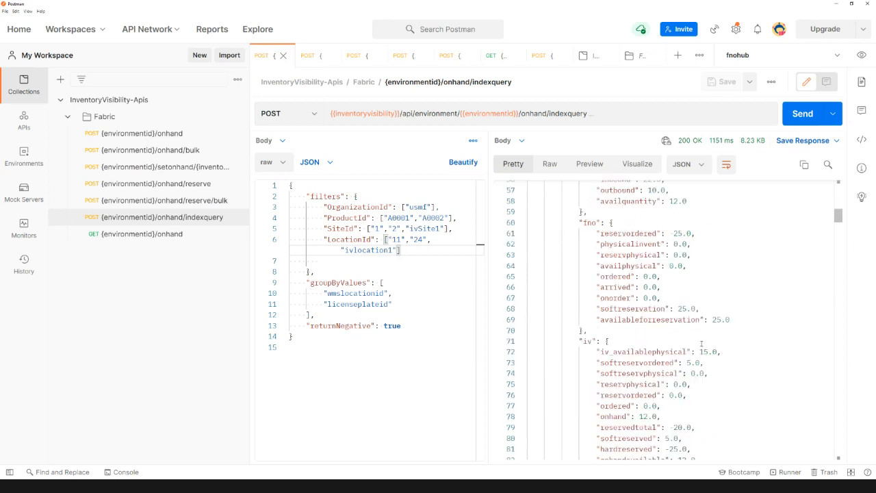
scroll(702, 343, down, 3)
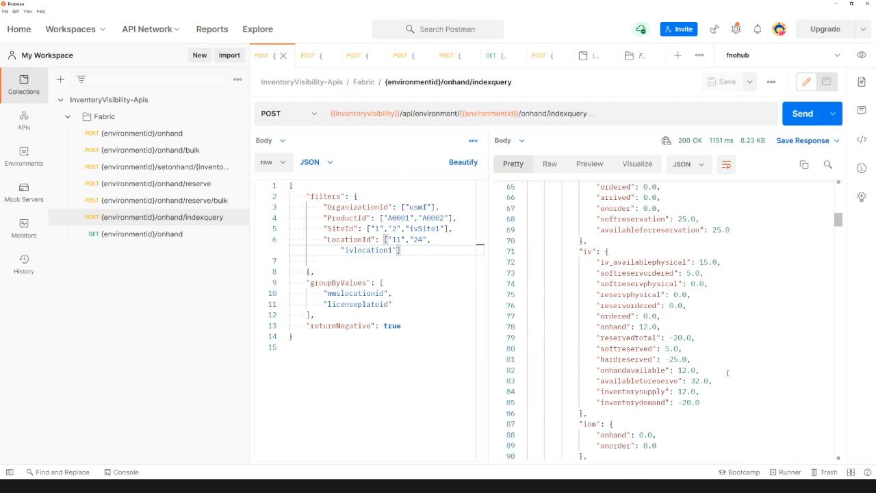
scroll(728, 373, down, 3)
scroll(728, 373, down, 3)
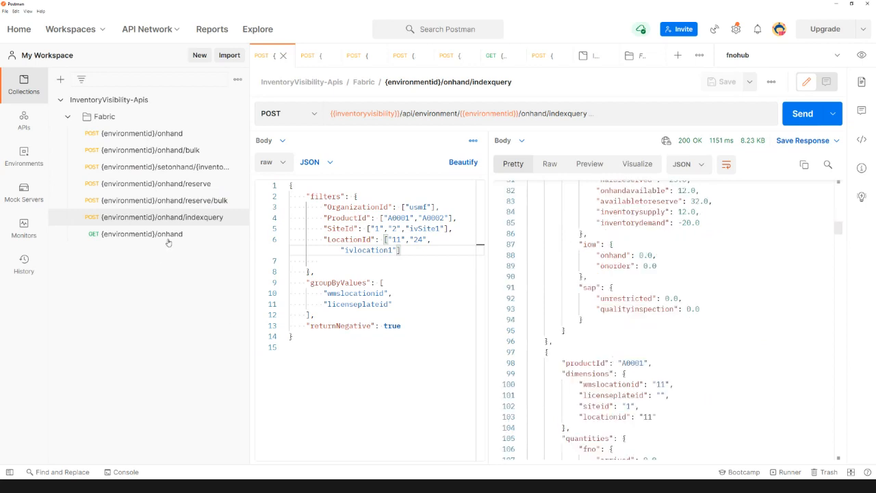
click(193, 186)
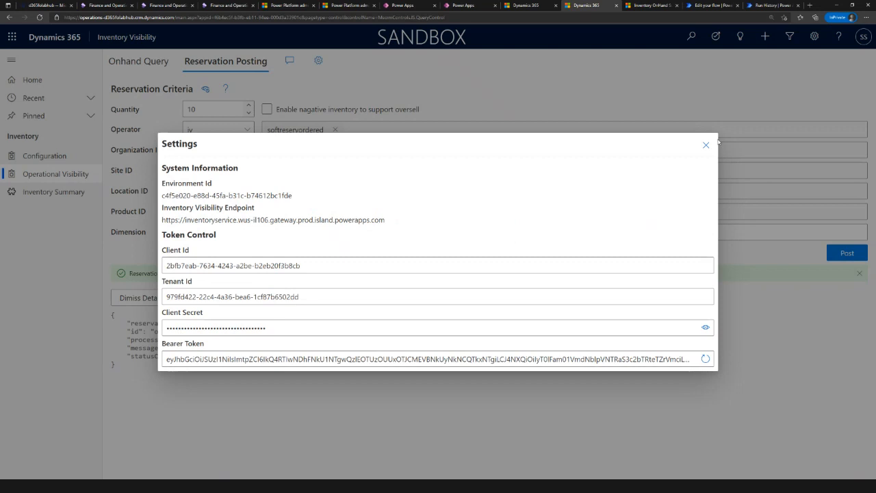
Close the Dynamics 365 Settings dialog and switch to the InventoryVisibility_ViewOnhand flow run in Power Automate
click(706, 145)
click(716, 5)
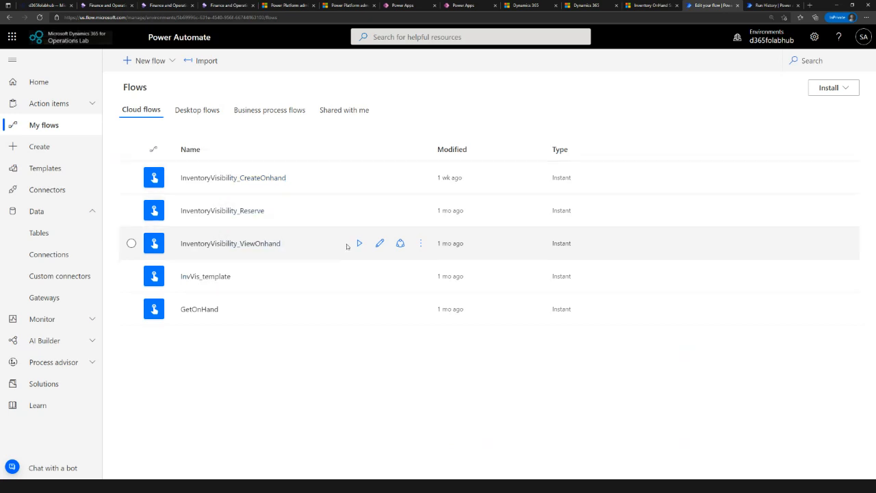
click(770, 7)
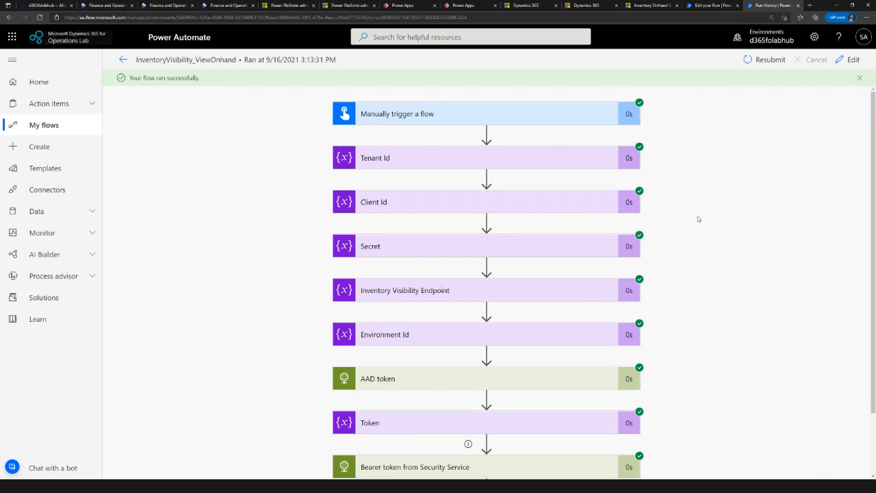
Review the inputs and outputs of the flow run's manual trigger, and collapse it again
click(532, 120)
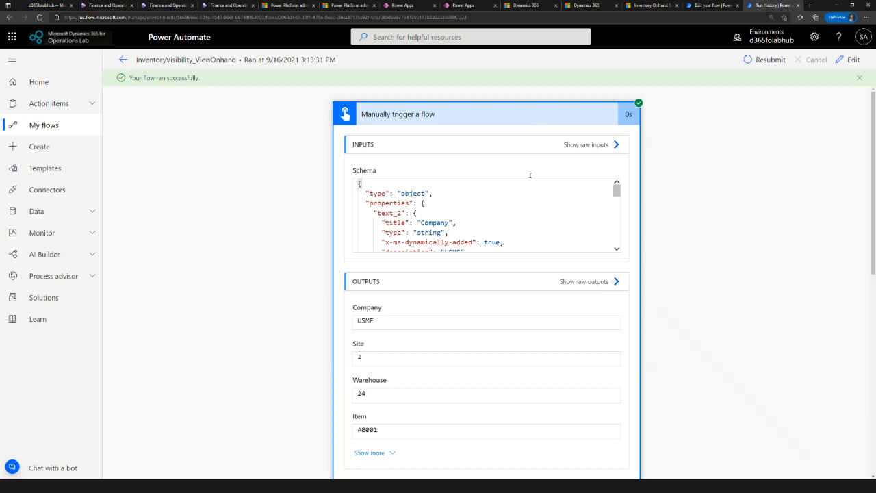
scroll(522, 202, down, 3)
scroll(522, 204, up, 3)
click(524, 117)
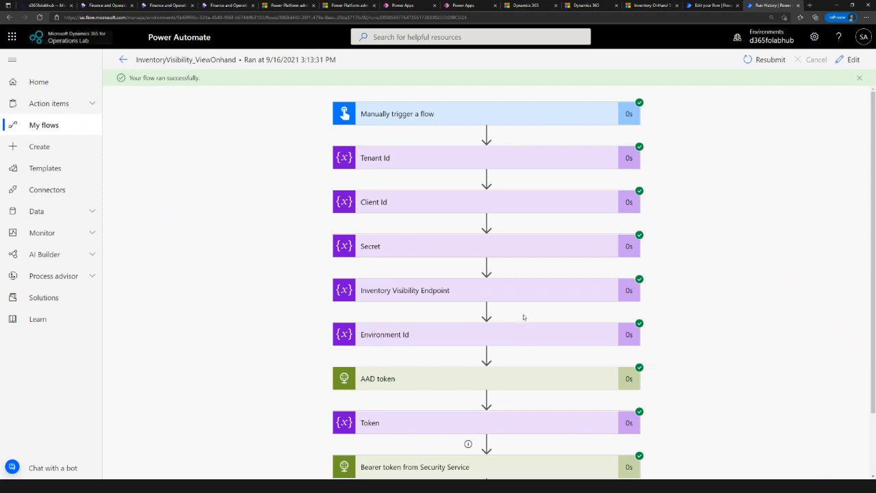
Examine the Post Onhand query action's inputs, including the full URI and the filters in the request body
scroll(523, 319, down, 1)
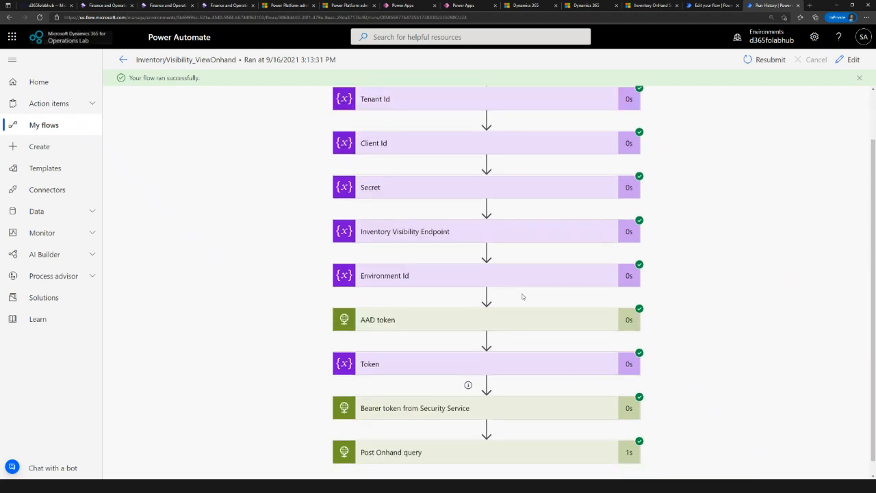
scroll(414, 293, down, 1)
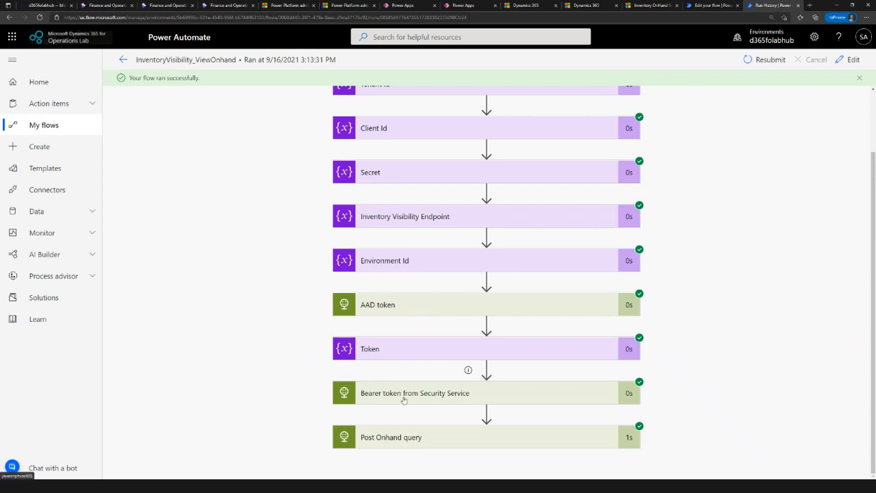
click(427, 442)
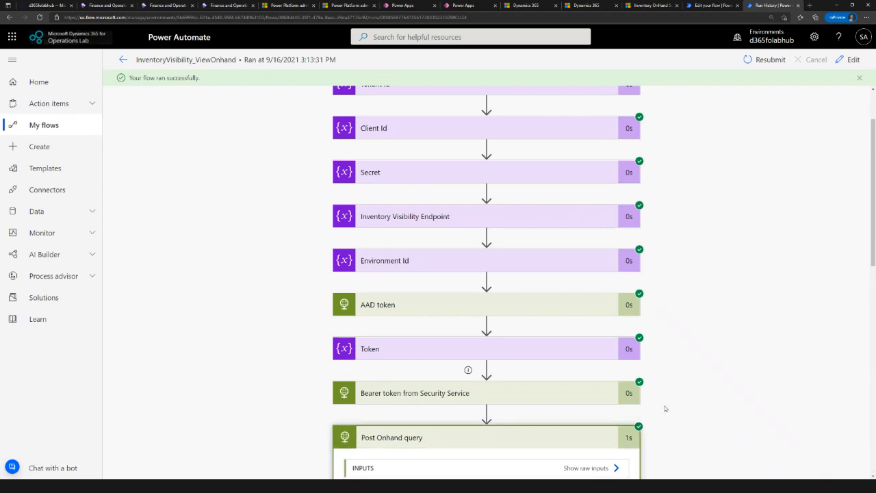
scroll(665, 409, down, 3)
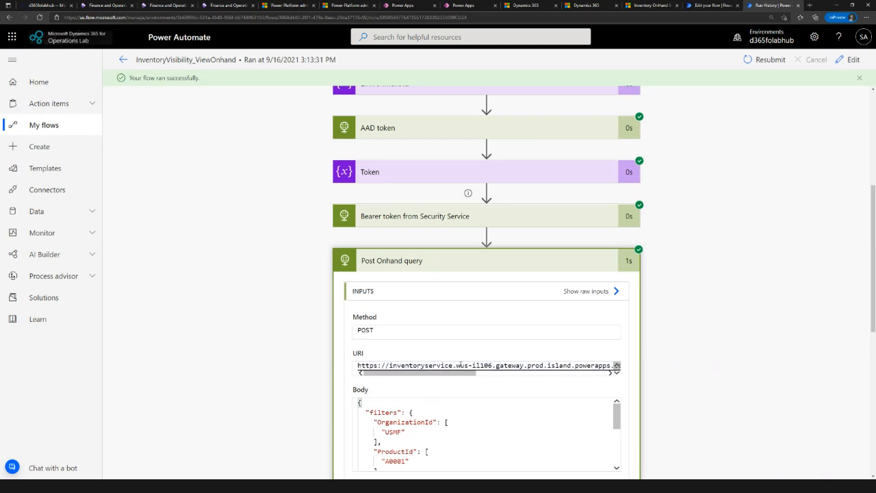
scroll(635, 371, down, 3)
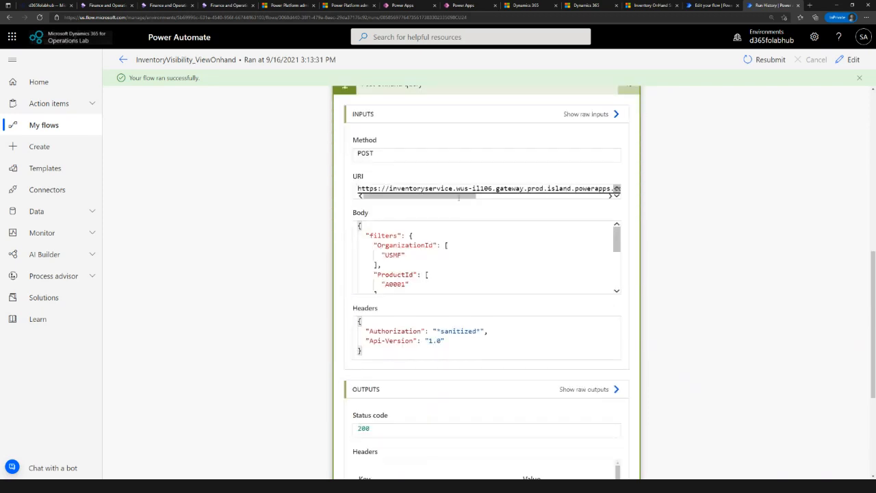
drag(440, 197, 585, 202)
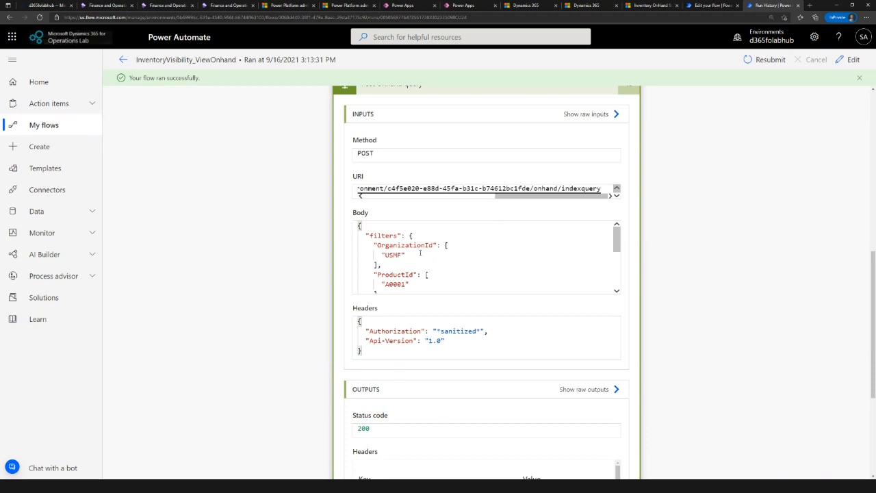
scroll(421, 253, down, 2)
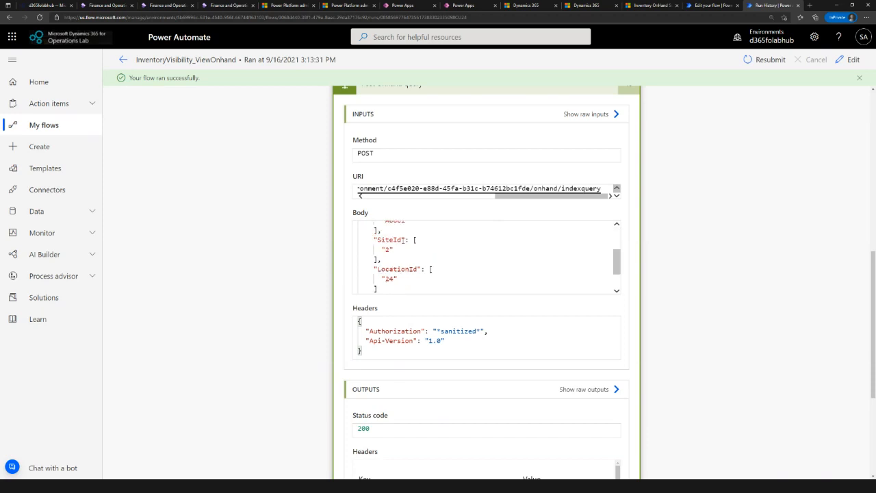
scroll(407, 268, down, 2)
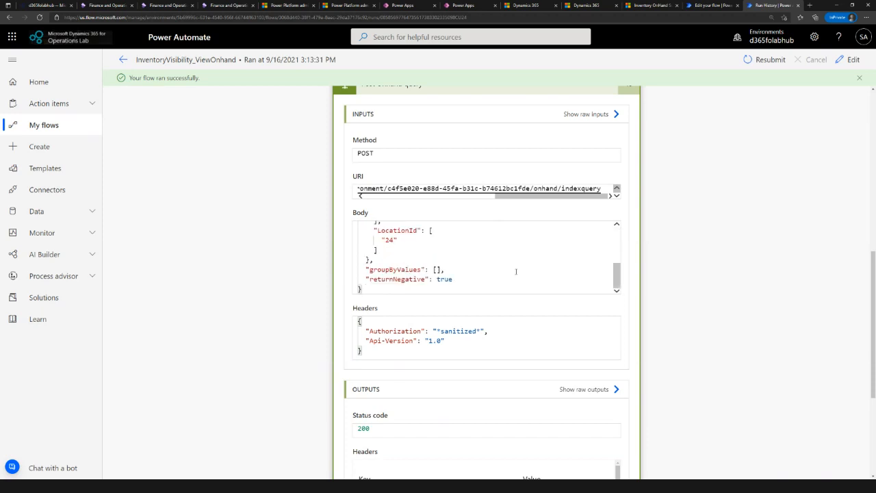
Examine the Post Onhand query action's outputs, reading the product, dimensions and quantities in the response body
scroll(516, 272, down, 6)
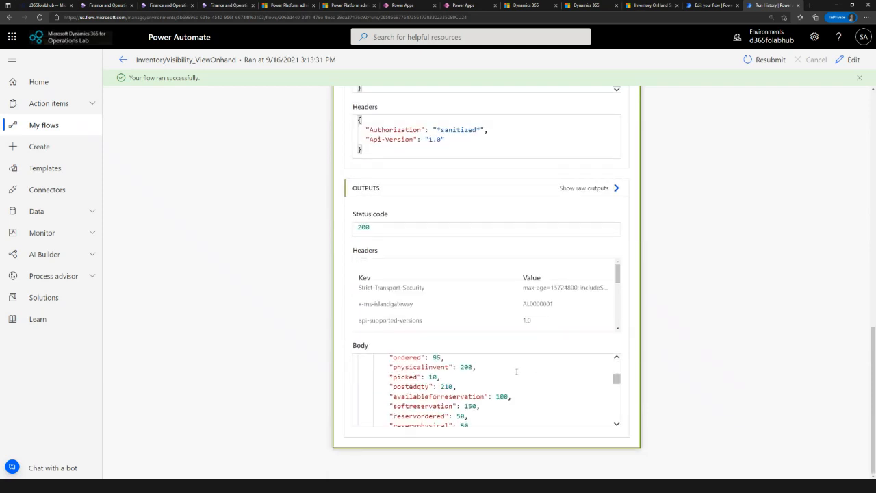
scroll(516, 372, up, 6)
scroll(690, 414, down, 1)
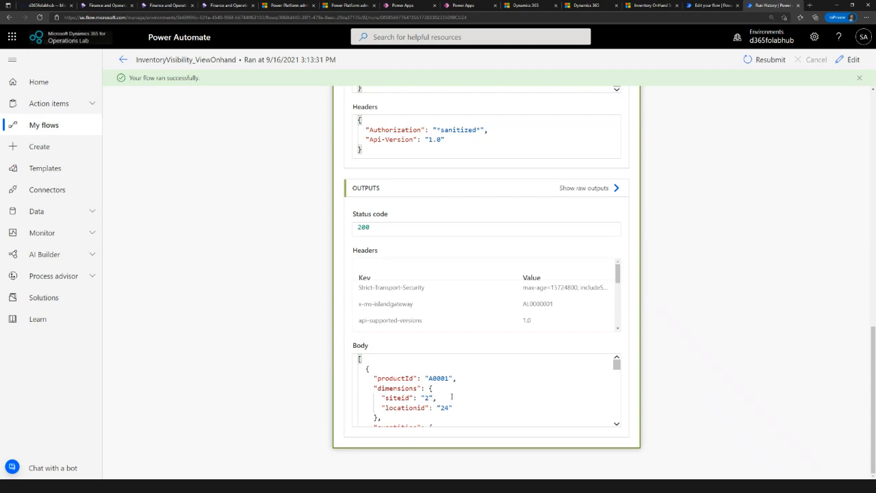
scroll(452, 397, down, 6)
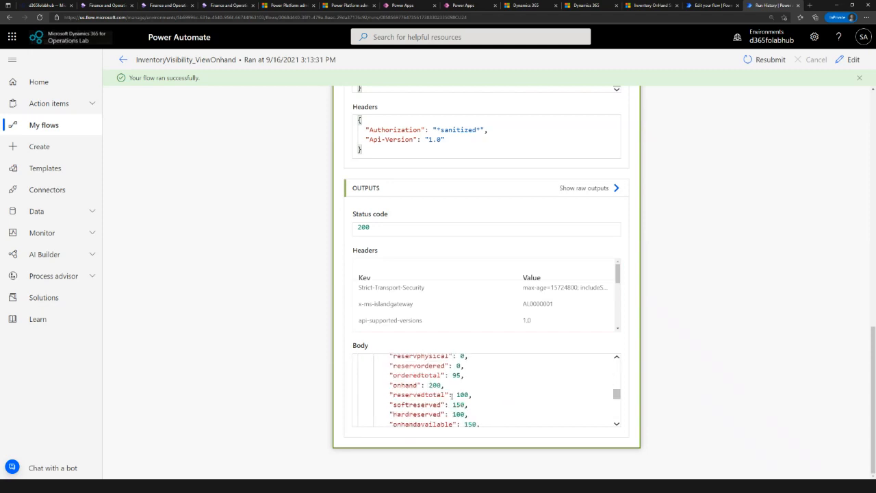
Finish reading the Post Onhand query's response body, and review the run's sequence from the variables and token actions through the query's inputs and outputs
scroll(453, 395, down, 2)
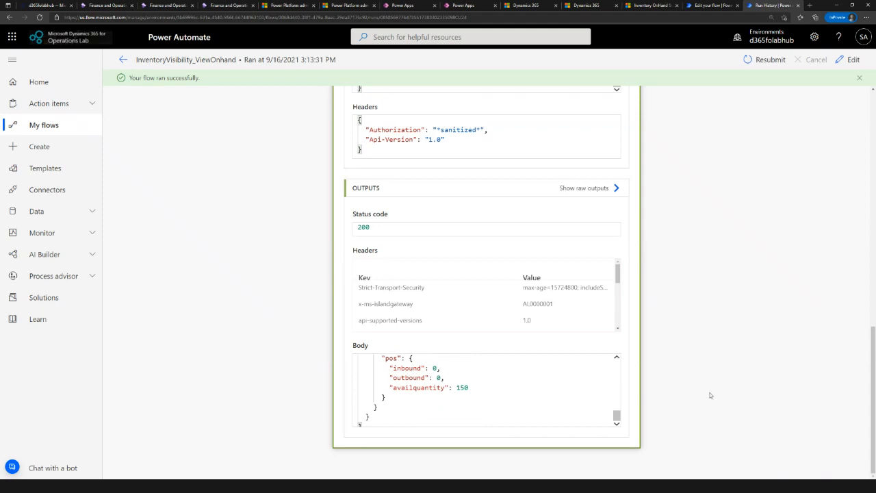
scroll(709, 393, up, 15)
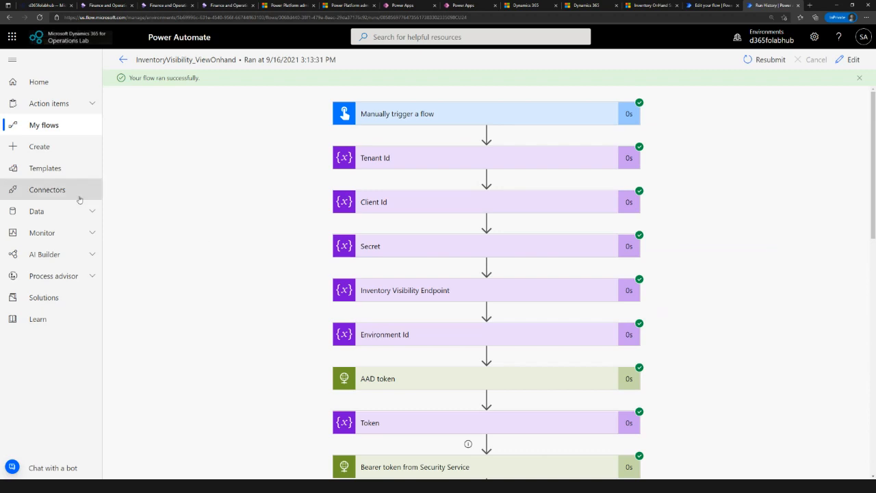
scroll(585, 304, down, 1)
scroll(589, 328, down, 2)
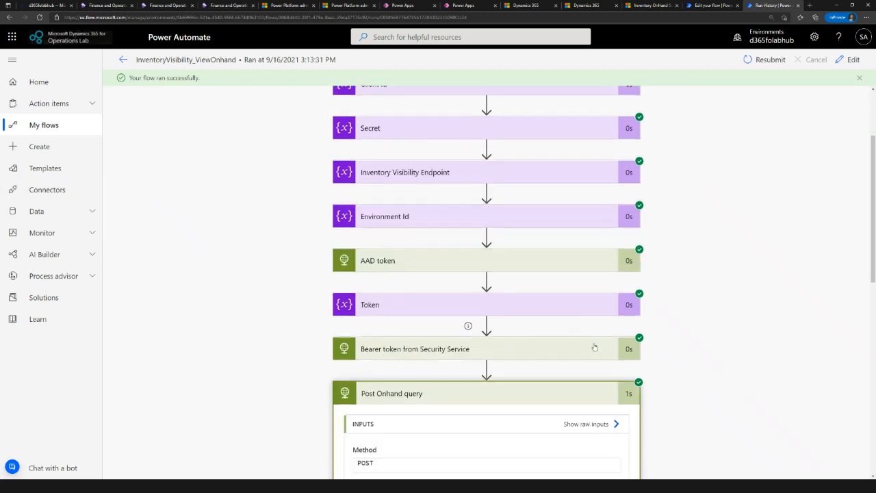
scroll(513, 362, down, 5)
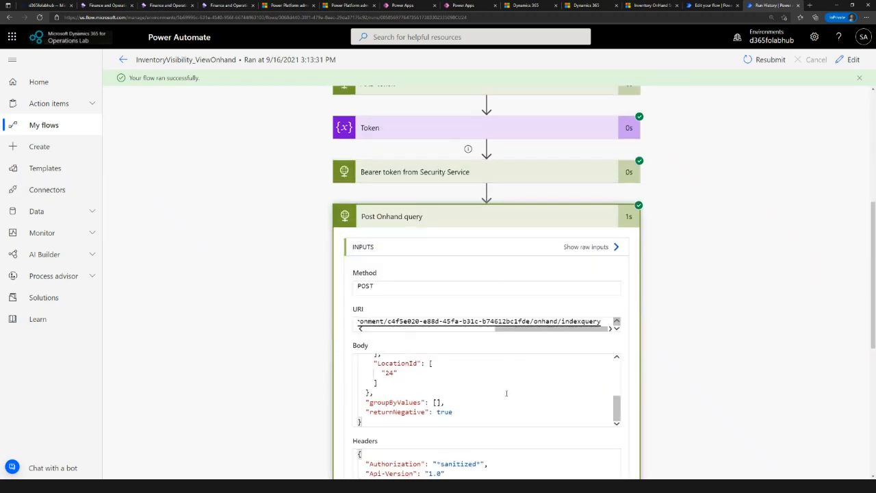
scroll(507, 393, down, 4)
scroll(535, 405, down, 4)
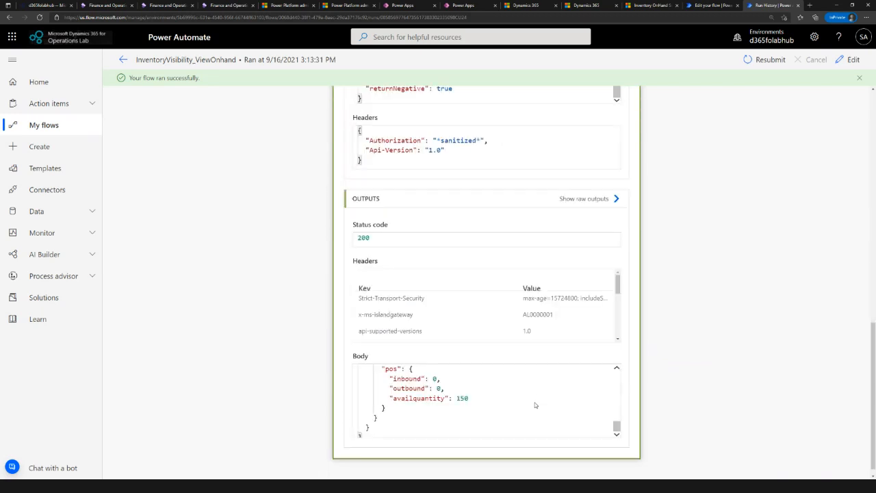
scroll(503, 404, up, 5)
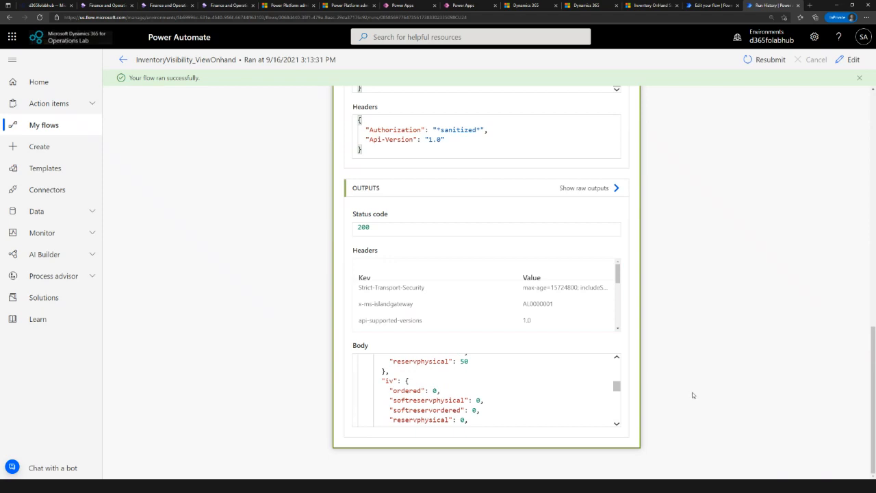
scroll(693, 395, up, 10)
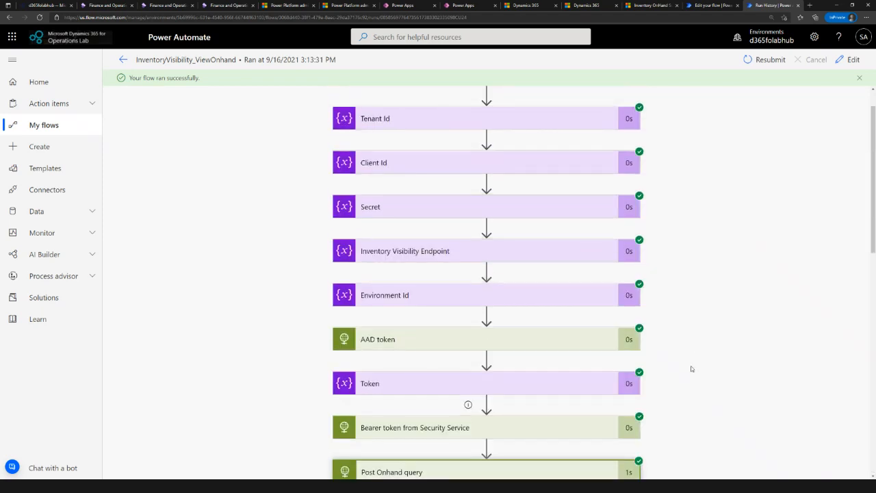